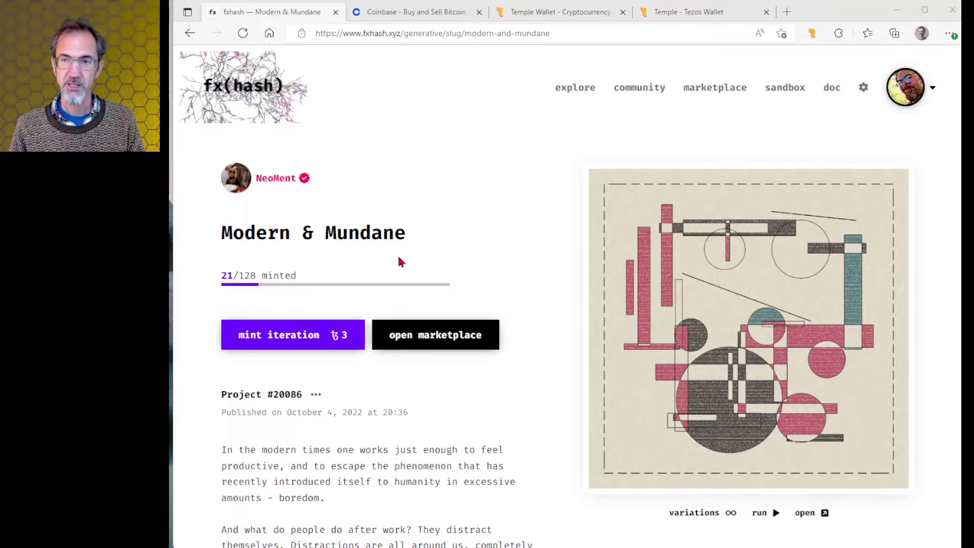
Try minting a Modern & Mundane iteration, then check the wallet's 14.163023 TEZ balance.
click(292, 338)
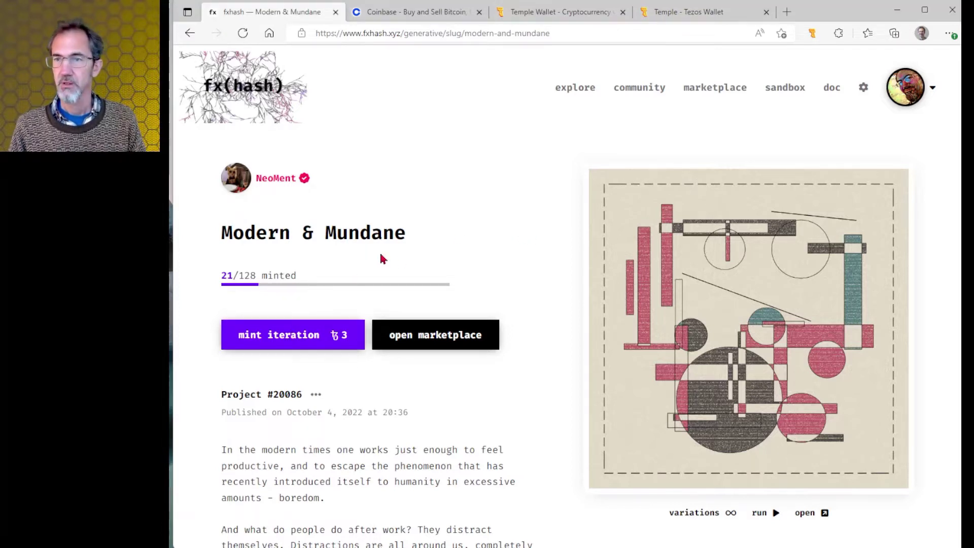
click(812, 35)
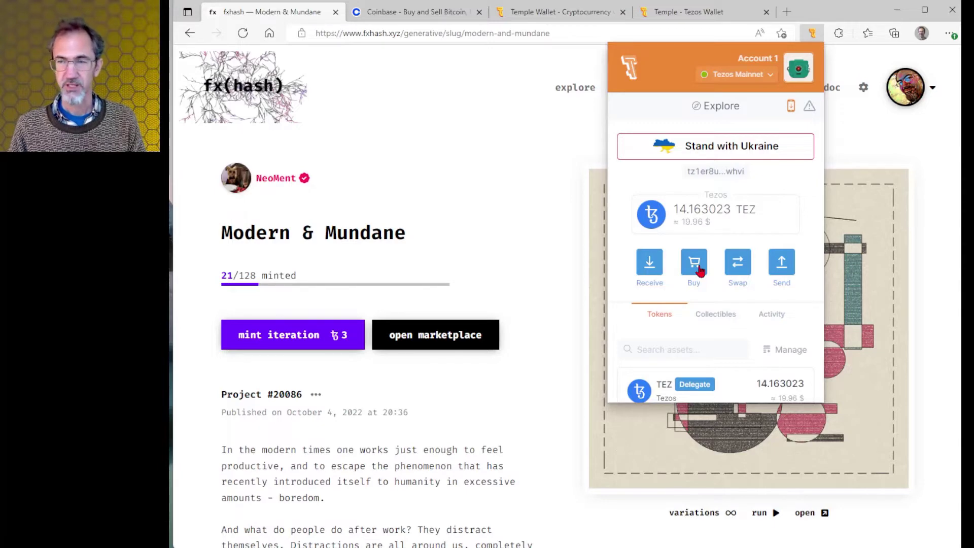
click(694, 262)
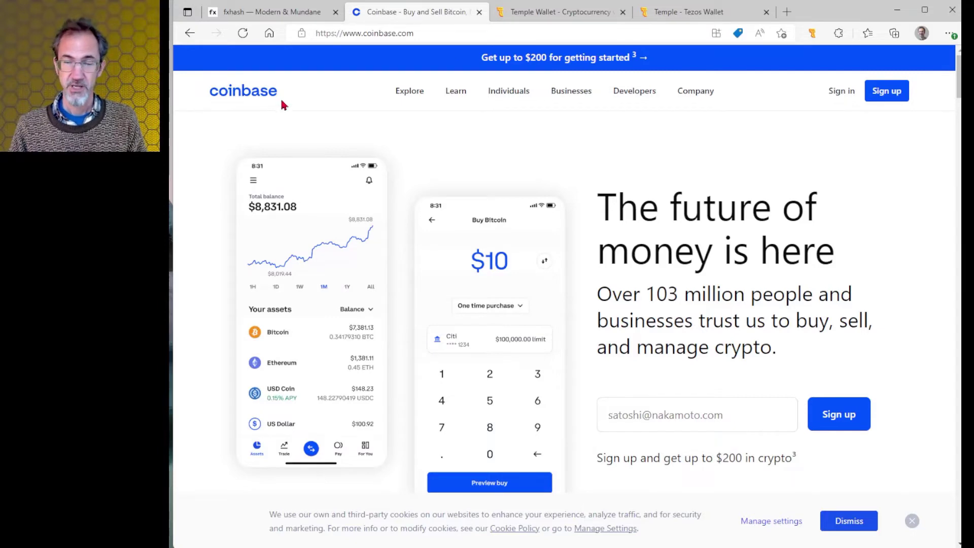
key(ctrl+shift+Tab)
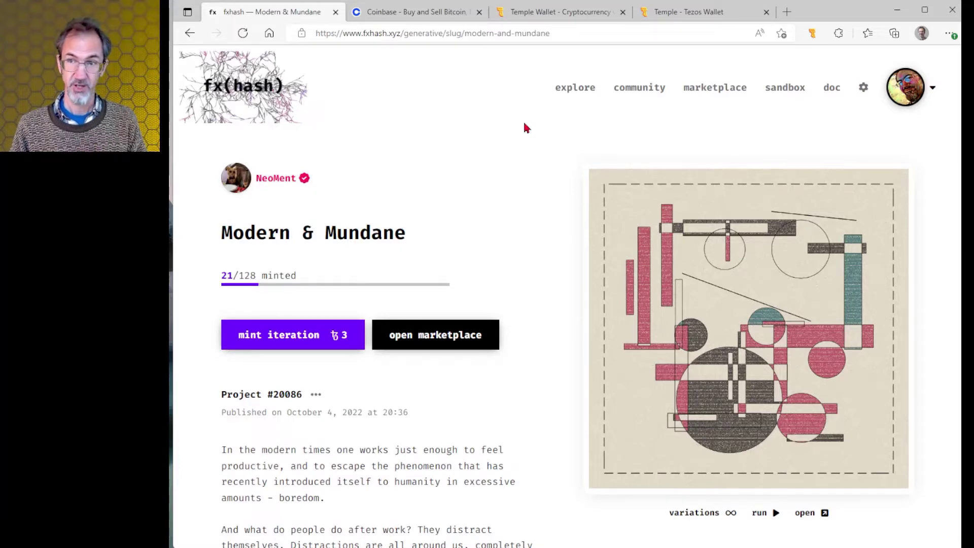
key(ctrl+Tab)
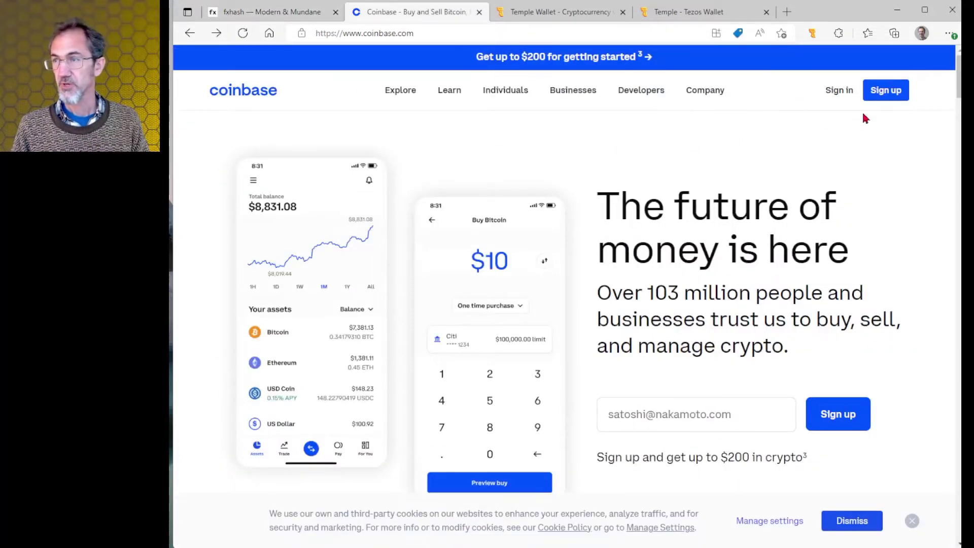
Begin Coinbase sign-up with an Individual account to reach the home dashboard.
click(891, 98)
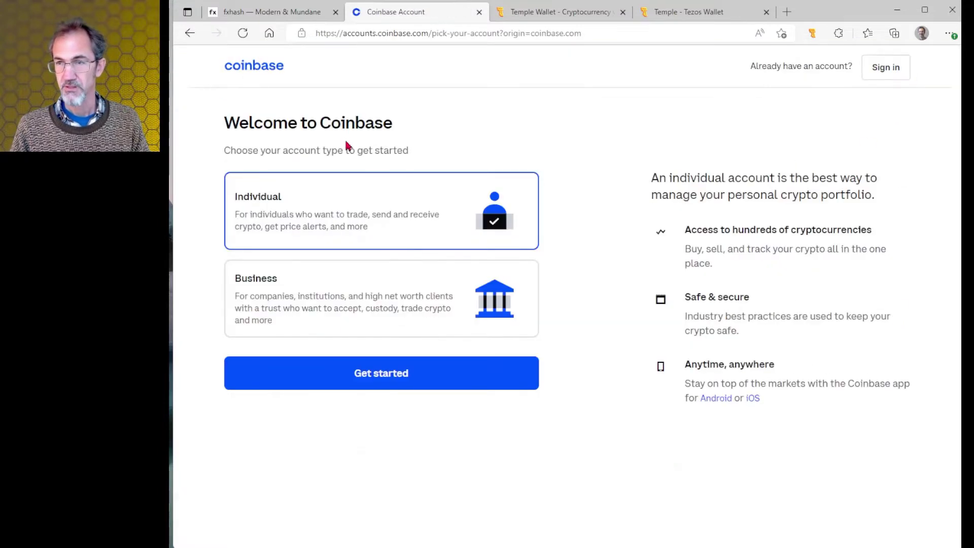
click(398, 375)
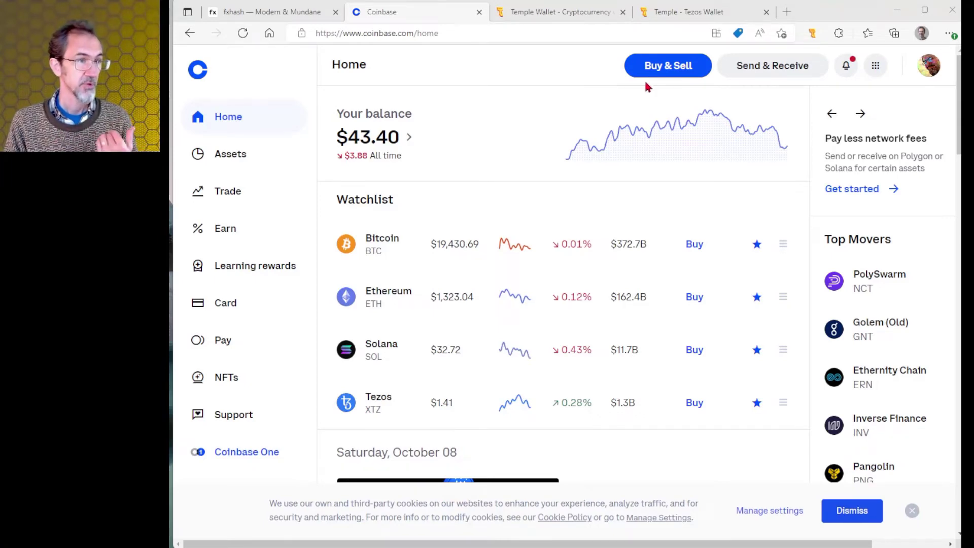
Choose Tezos as the asset to buy and bring up the Add a payment method options.
click(664, 75)
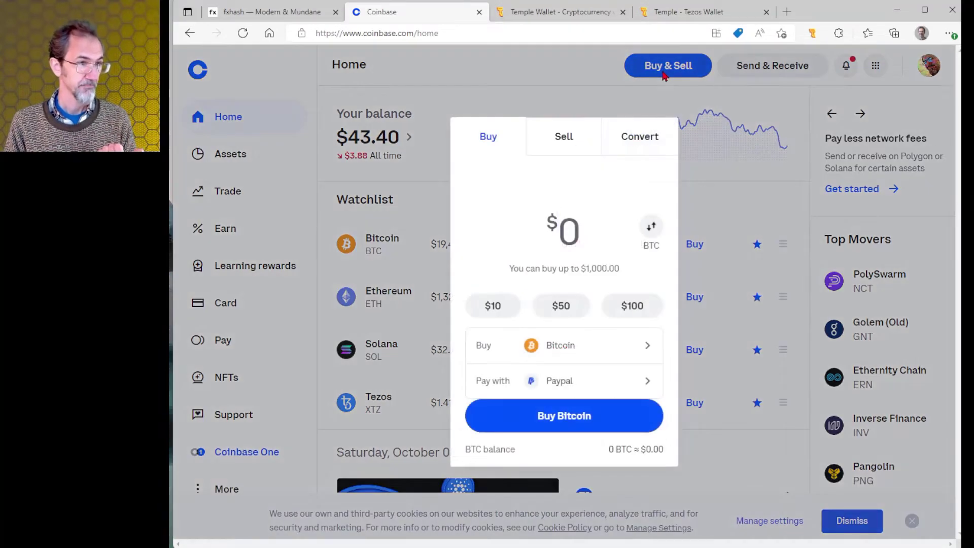
click(577, 350)
scroll(568, 335, down, 6)
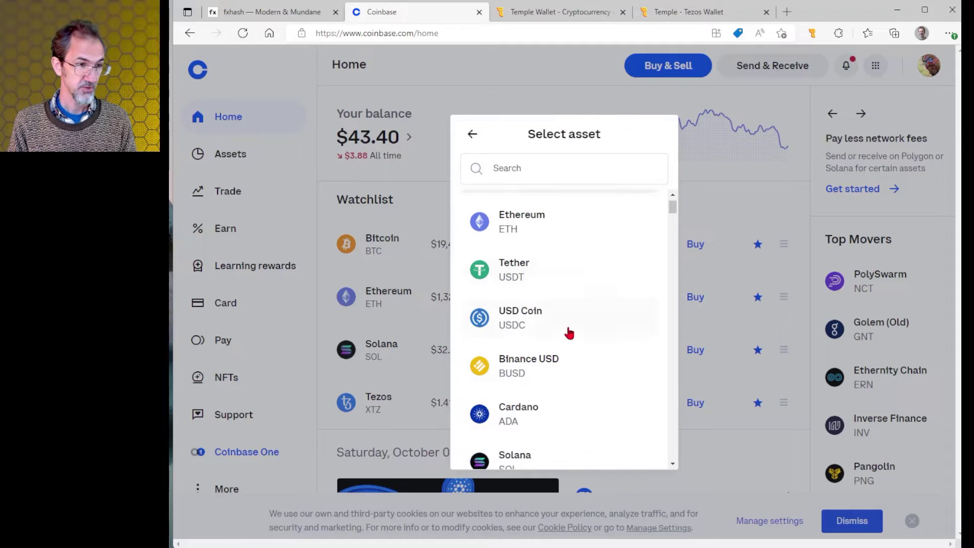
scroll(564, 336, down, 5)
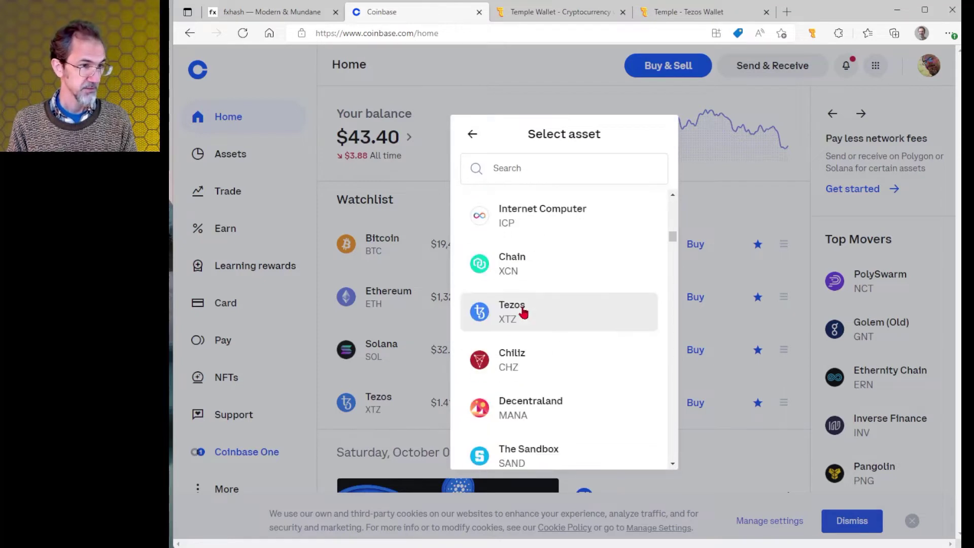
click(523, 310)
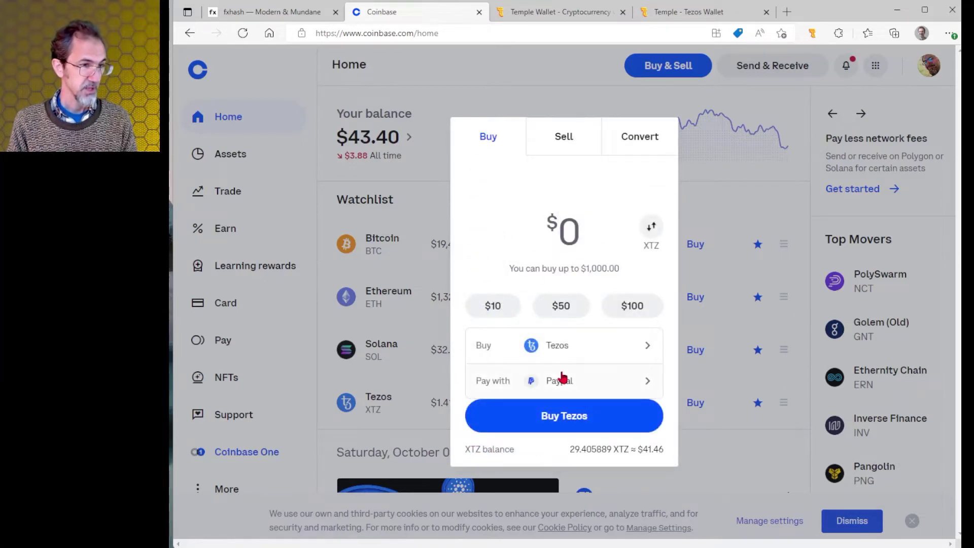
click(504, 385)
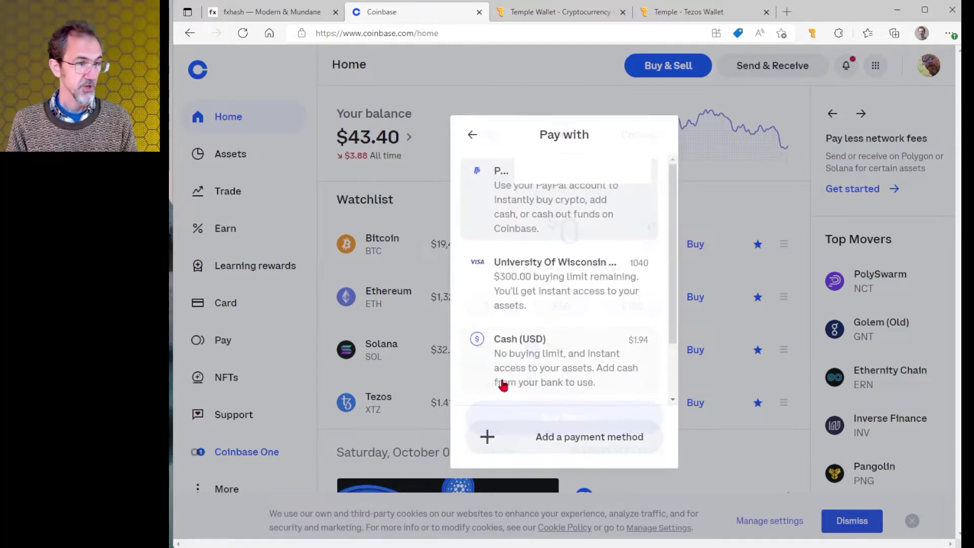
click(548, 445)
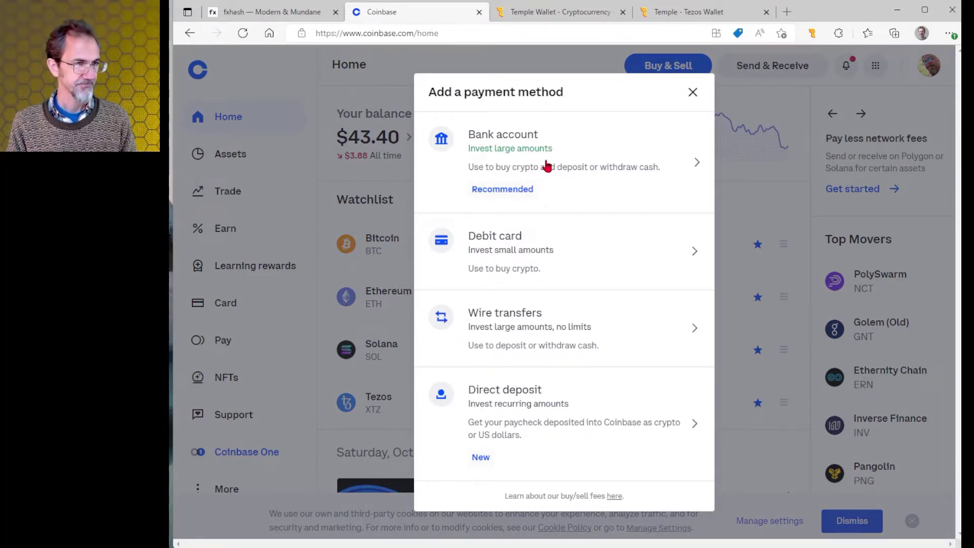
Start linking a bank account through Plaid and browse its institution list.
click(547, 166)
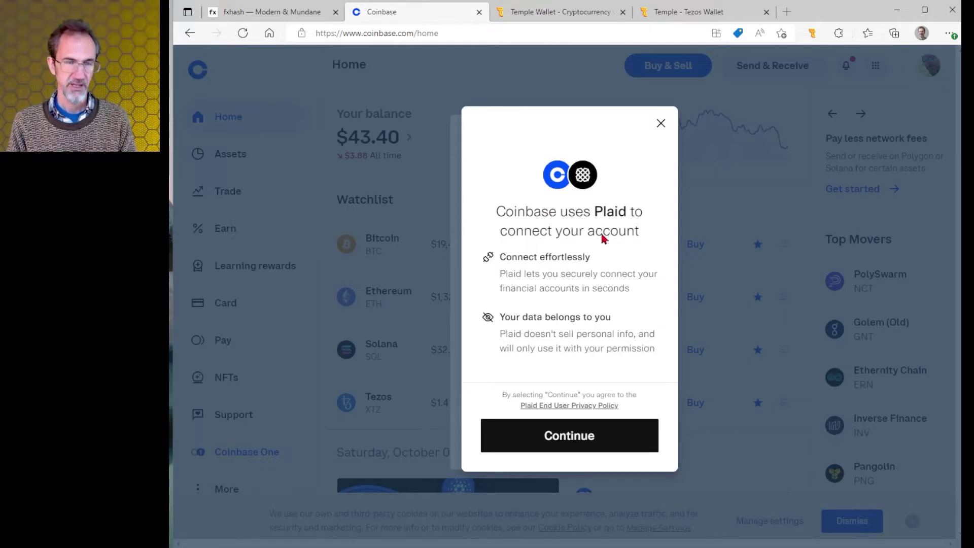
click(566, 444)
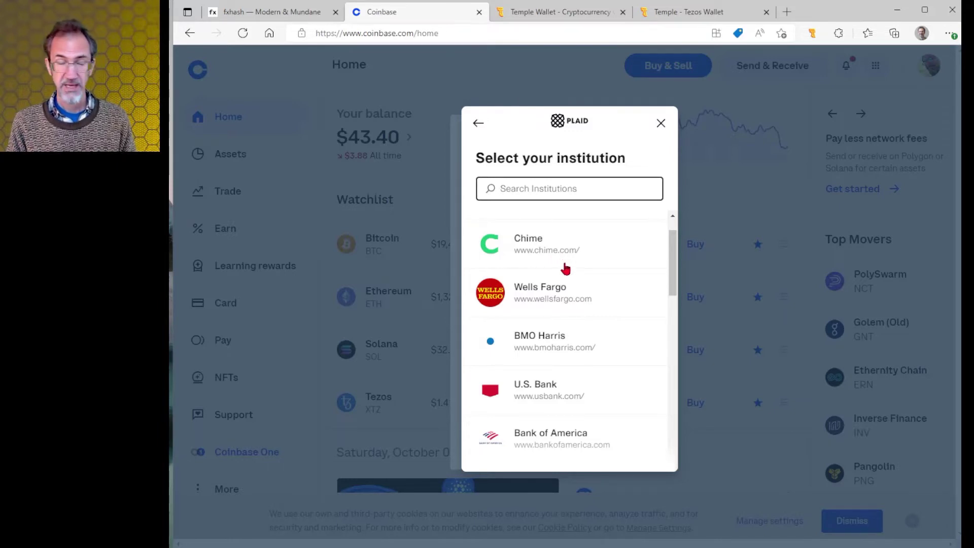
scroll(591, 343, down, 3)
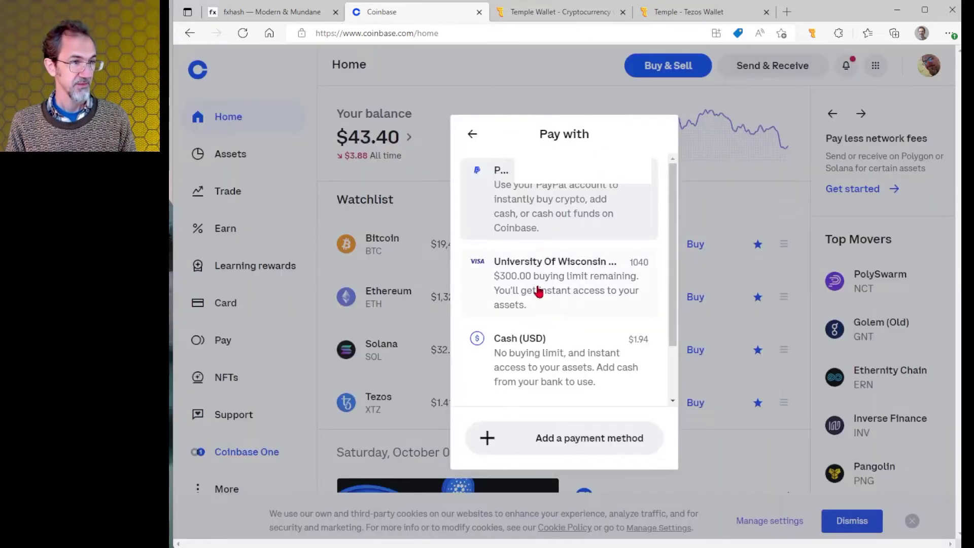
Abandon bank linking, select the Visa card, and dismiss the payment method list.
key(Escape)
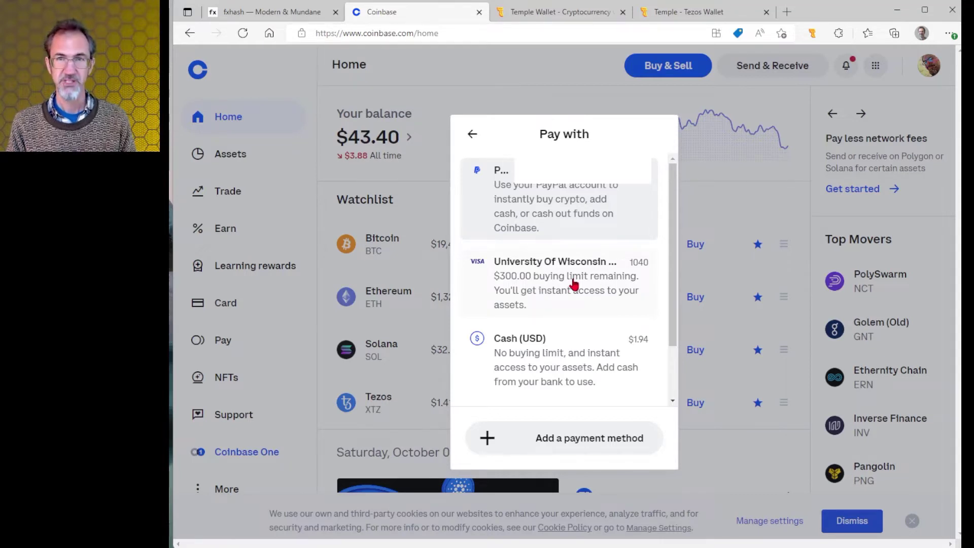
click(576, 285)
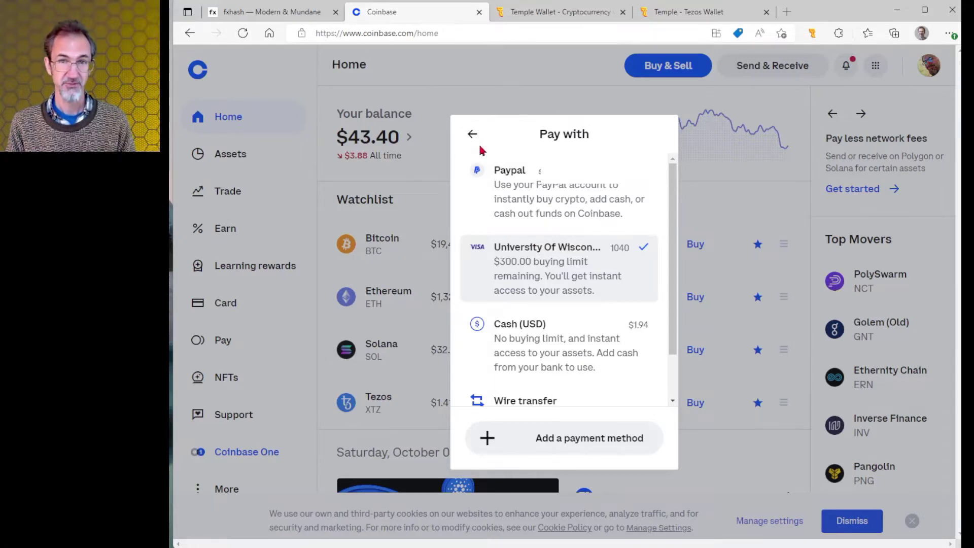
click(532, 98)
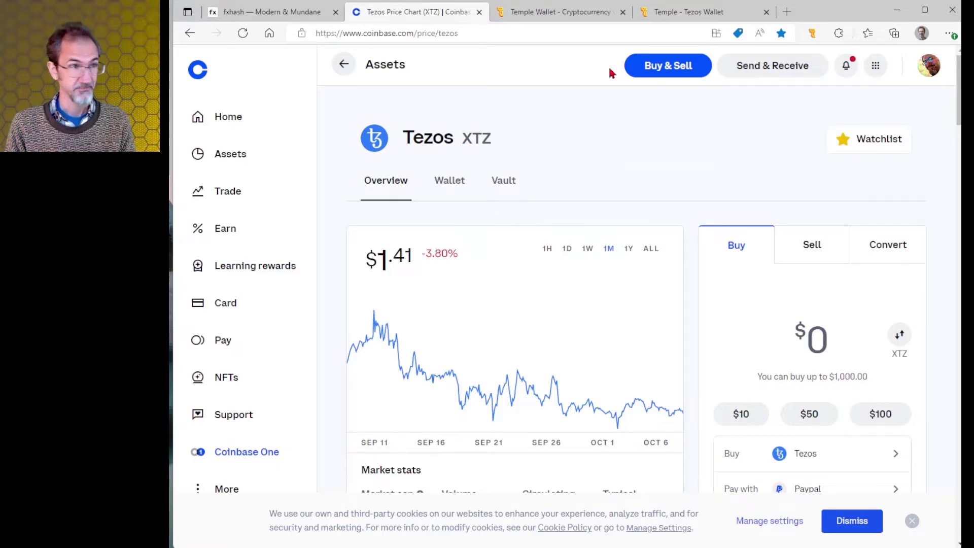
Review the browser extension options on Temple Wallet's download page, then move to the Chrome Web Store listing.
key(ctrl+Tab)
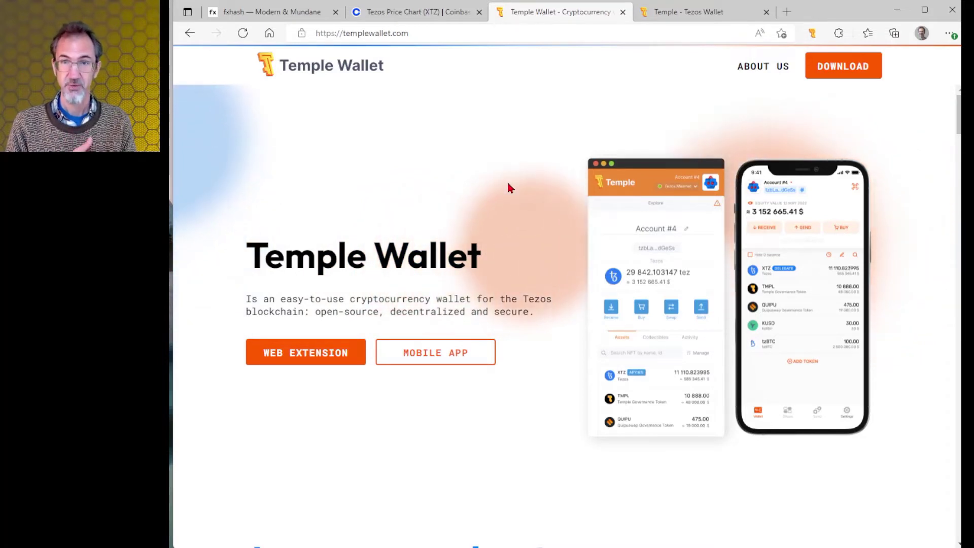
click(306, 352)
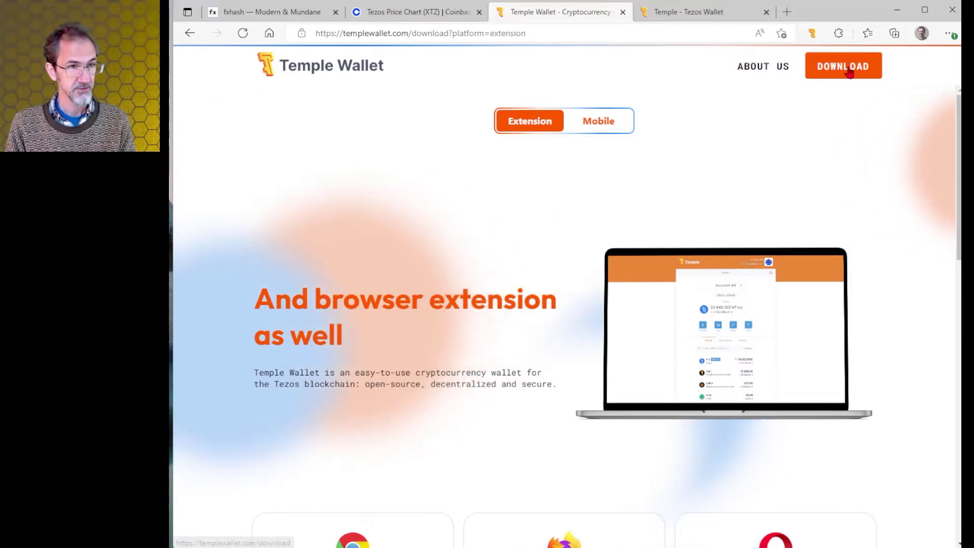
scroll(736, 132, down, 1)
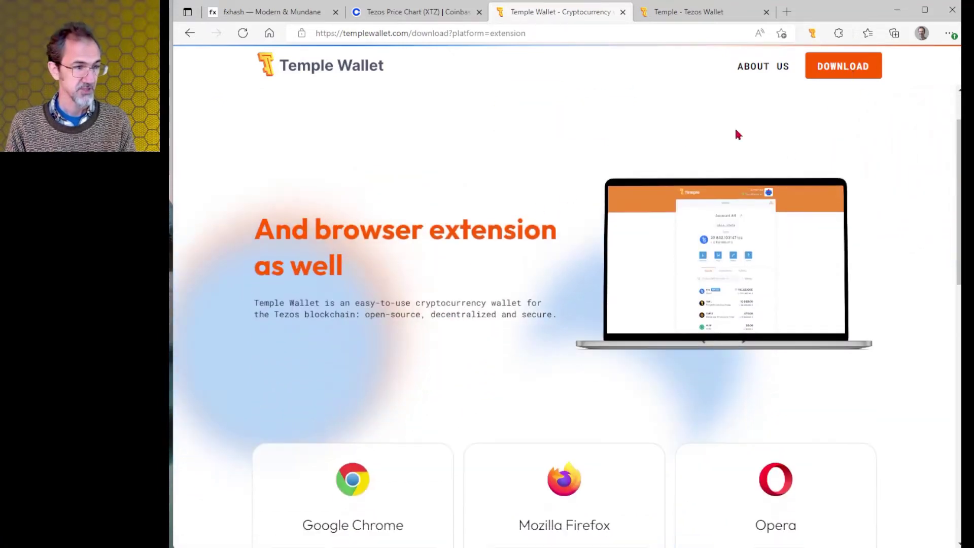
scroll(369, 261, down, 5)
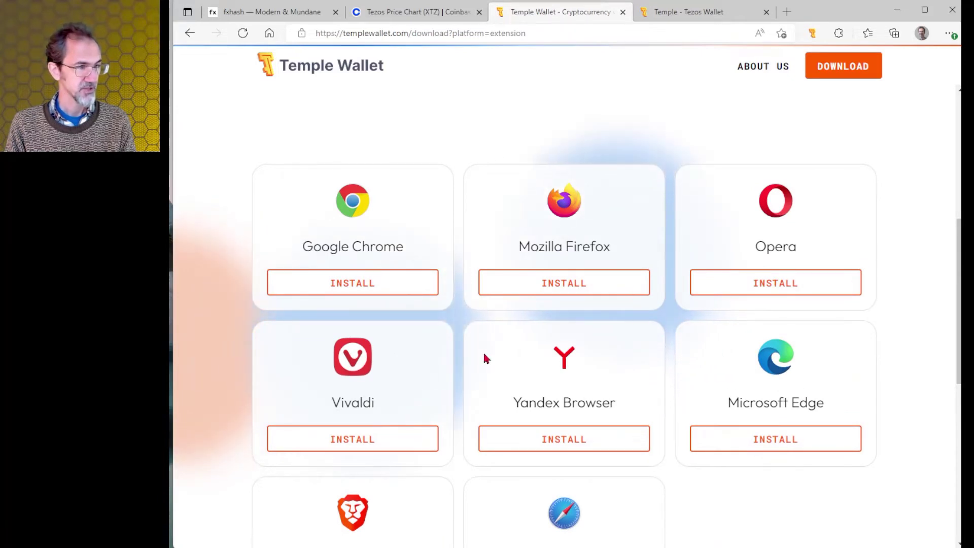
key(alt+Tab)
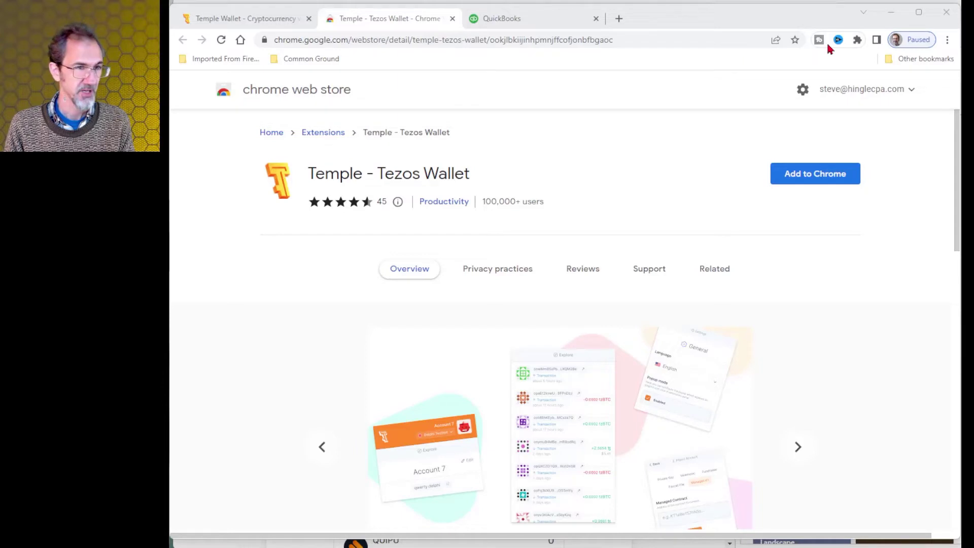
Install the Temple - Tezos Wallet extension in Chrome.
click(822, 178)
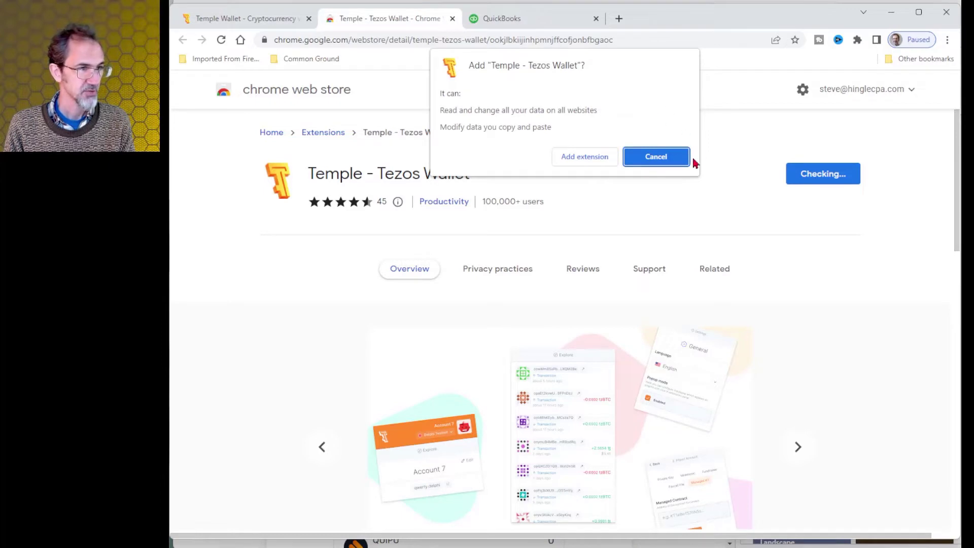
click(593, 157)
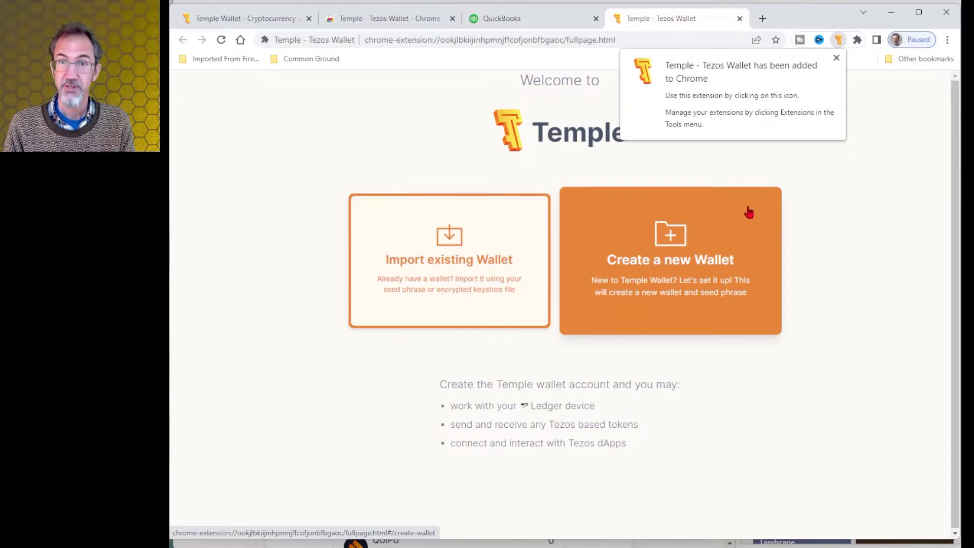
Start creating a new Temple wallet and reveal its seed phrase.
click(691, 235)
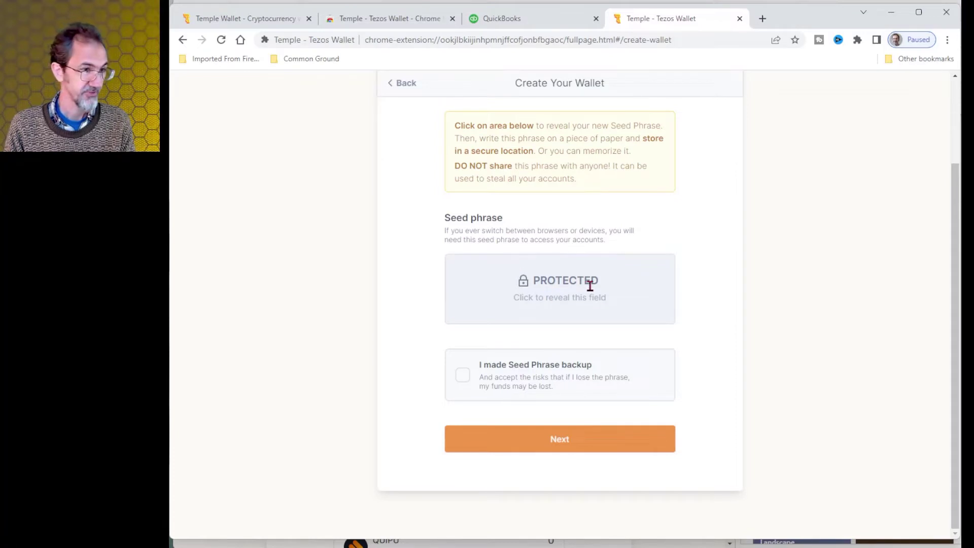
click(591, 284)
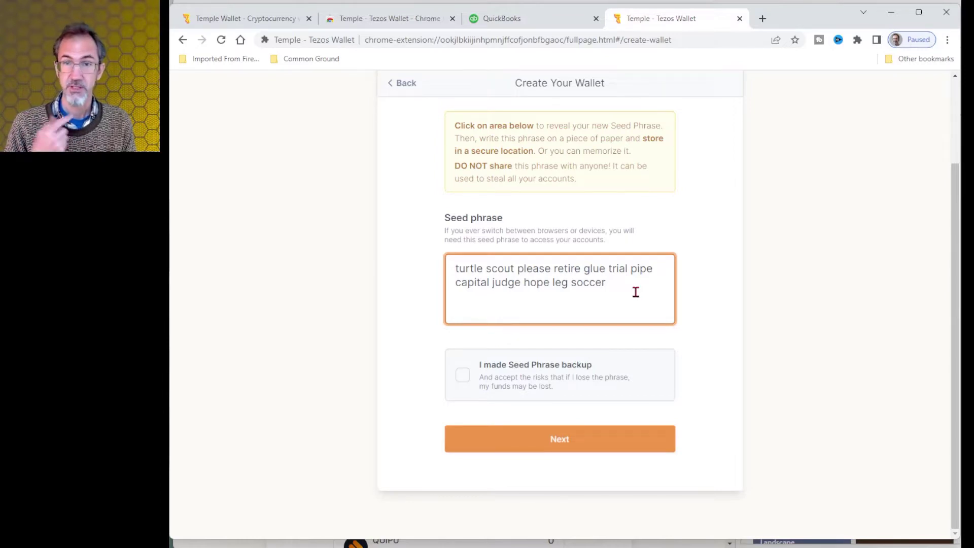
scroll(635, 292, up, 1)
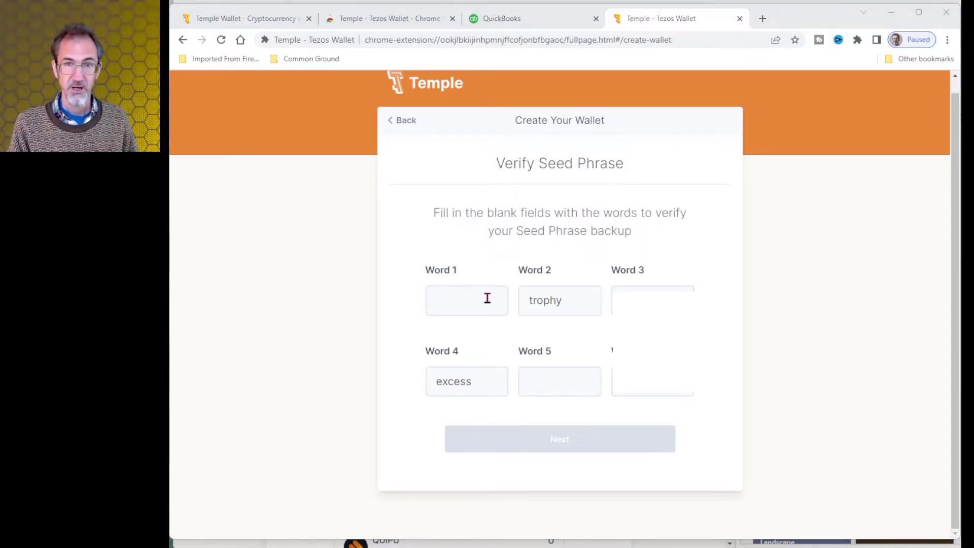
Verify the seed phrase by filling in the missing words 1 and 5.
click(467, 303)
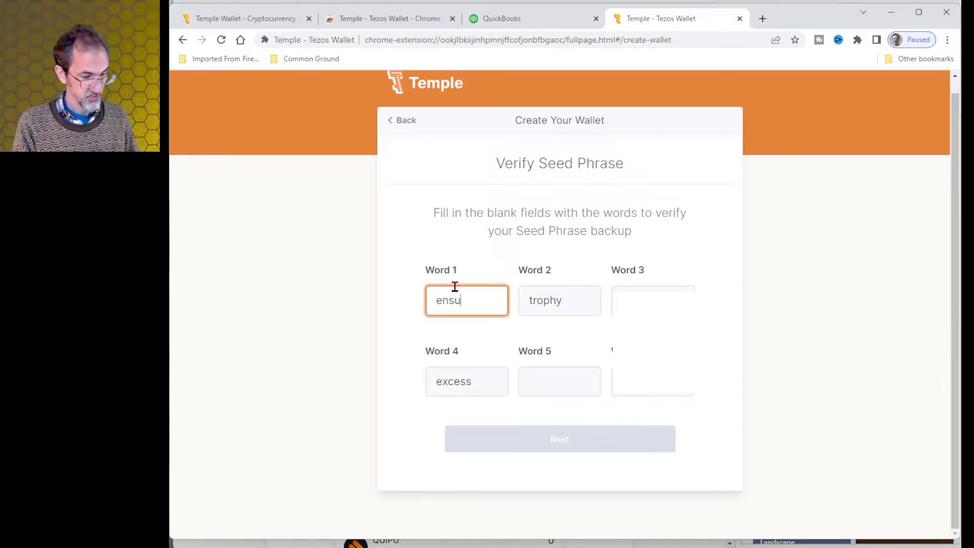
click(545, 378)
text(napkin)
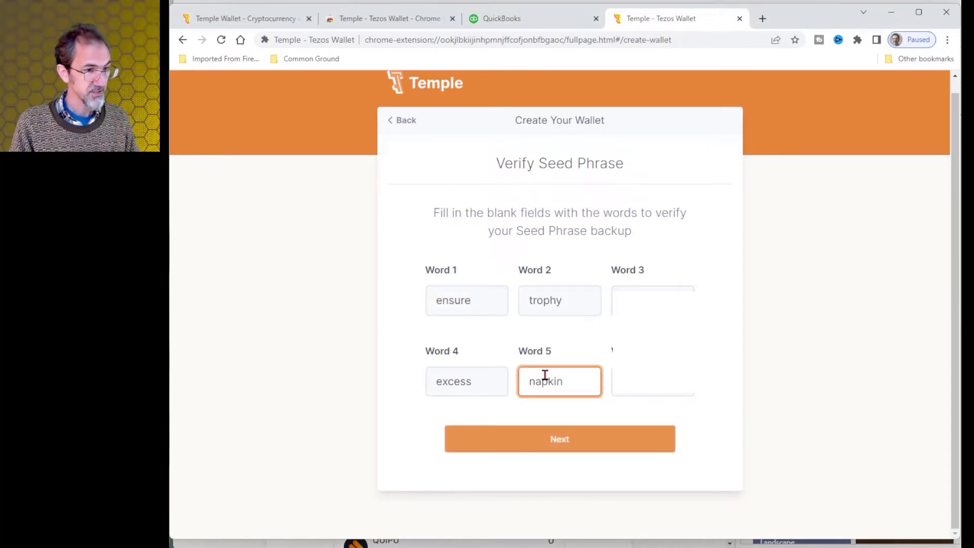
click(569, 442)
click(558, 208)
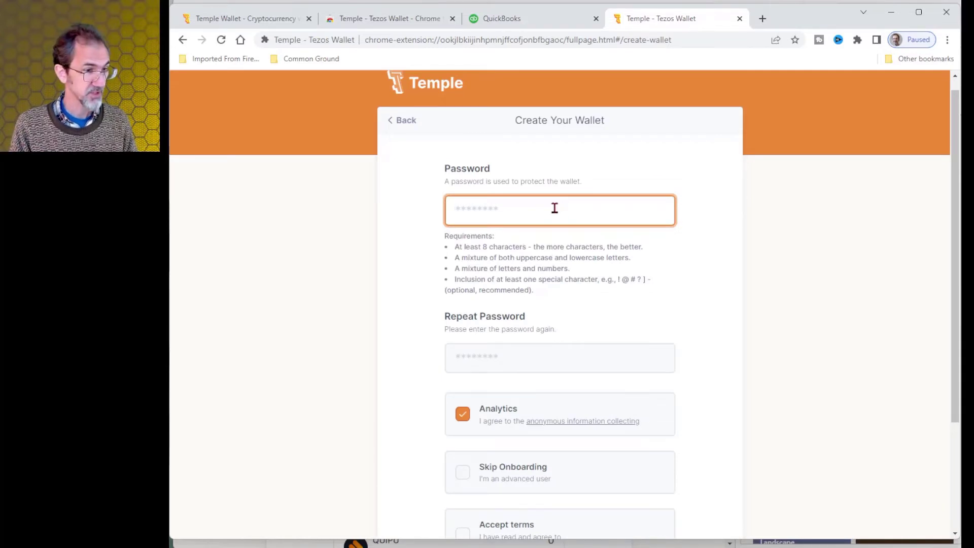
Paste the wallet password, accept the terms, and create the new wallet.
key(ctrl+v)
scroll(694, 193, down, 1)
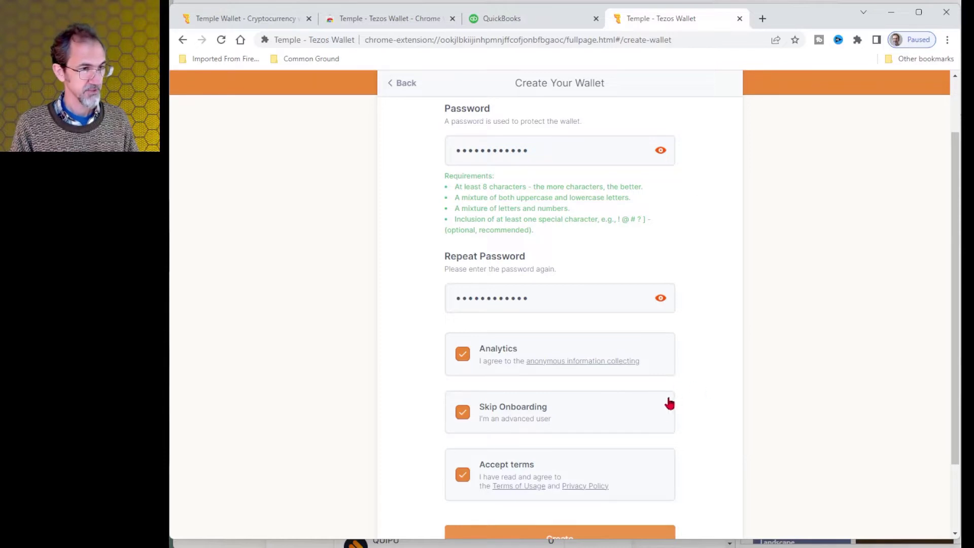
scroll(667, 402, down, 1)
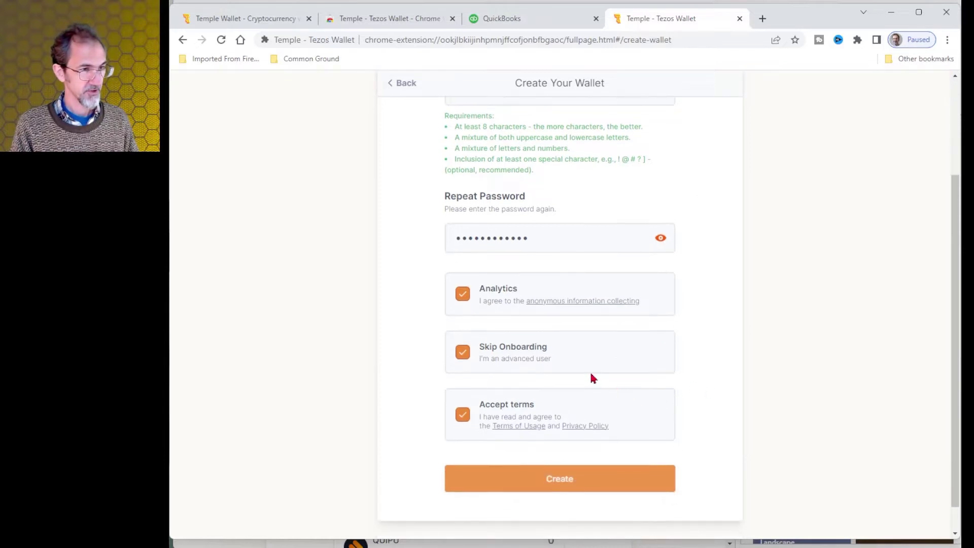
scroll(628, 356, down, 1)
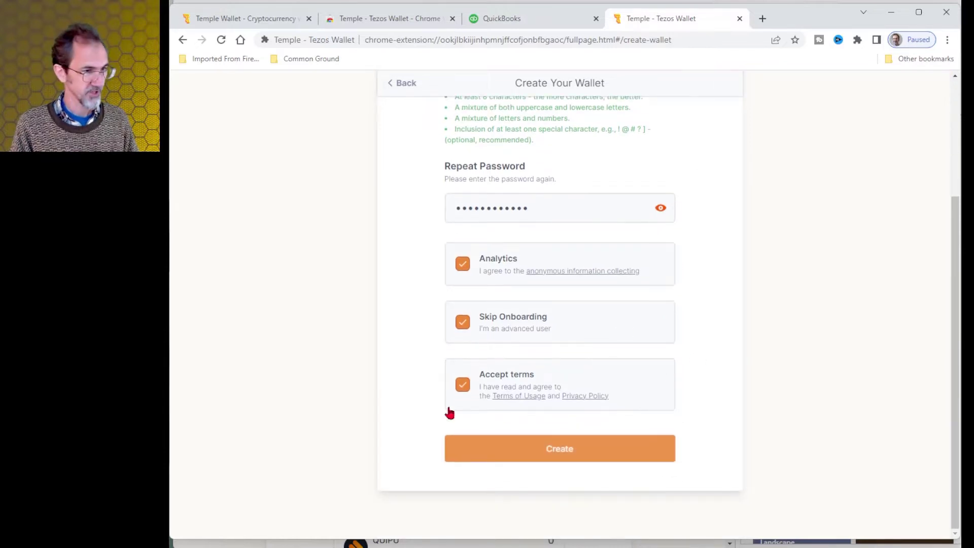
click(583, 455)
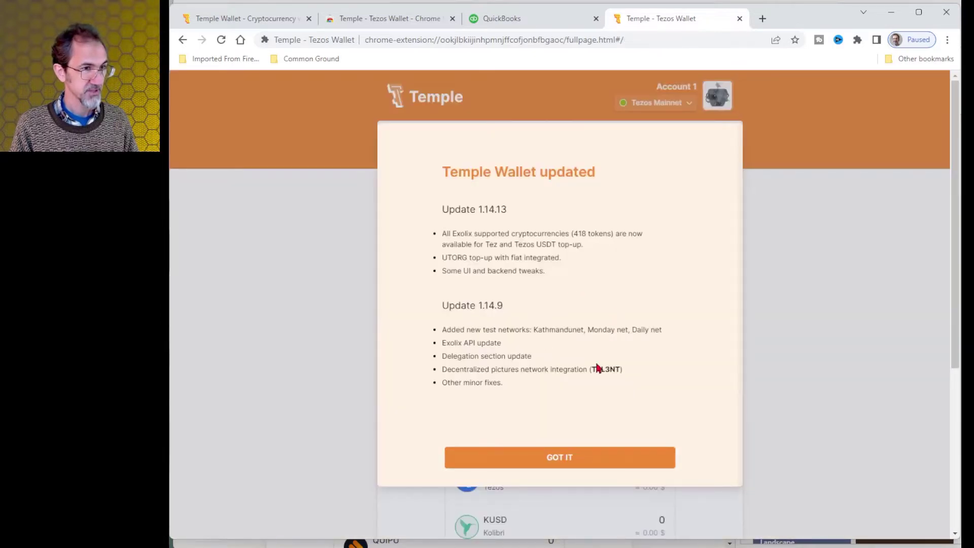
Dismiss the update notes and copy Account 1's address into the Word document.
click(554, 460)
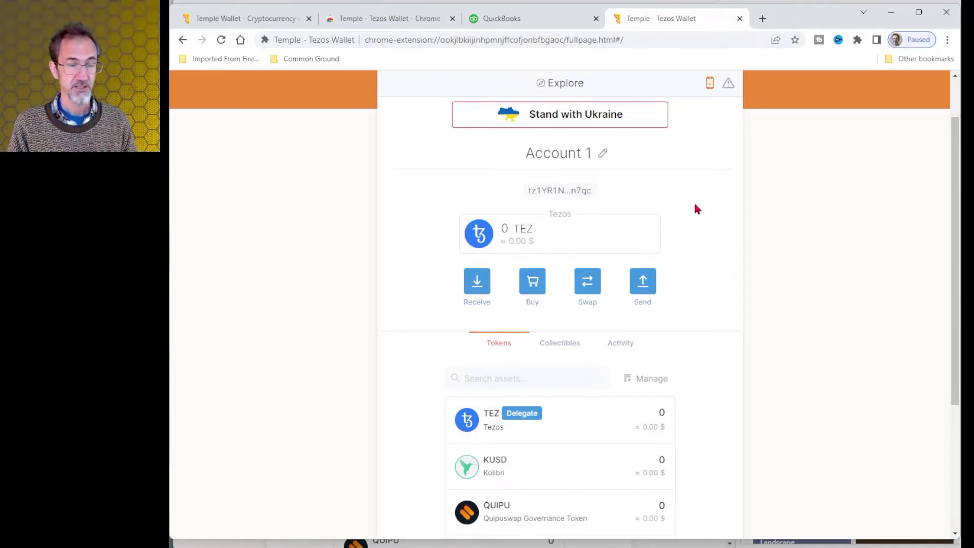
click(575, 195)
key(alt+Tab)
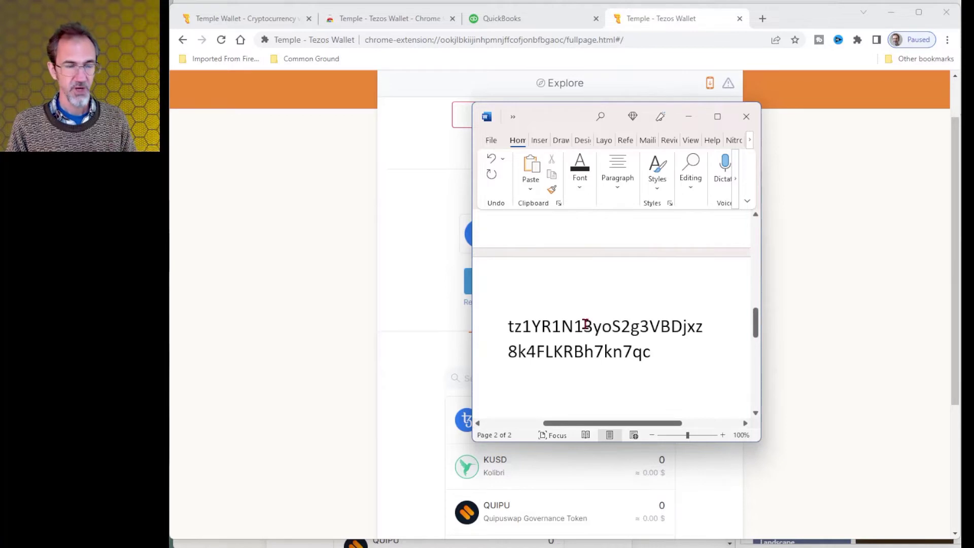
drag(660, 352, 491, 331)
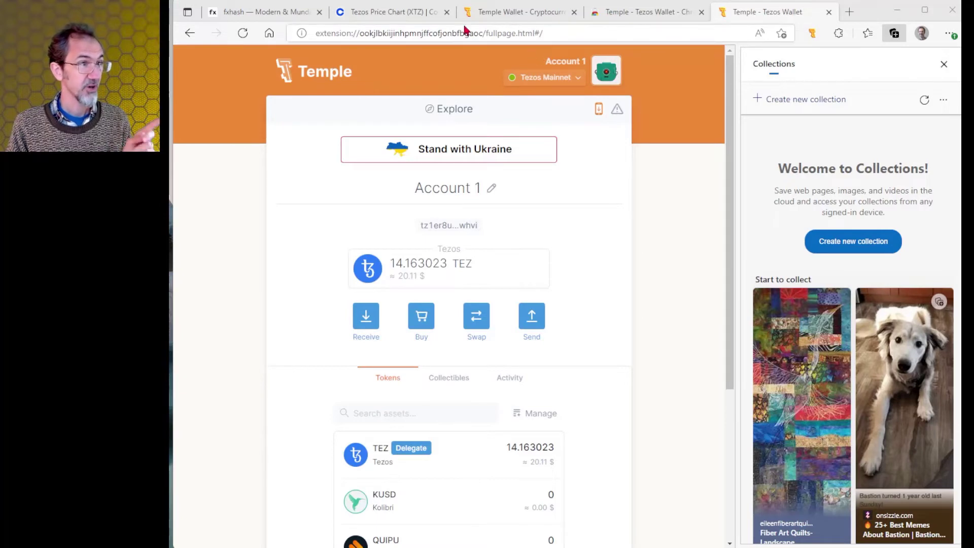
Start a Tezos send in Coinbase and copy the Temple wallet's address.
click(398, 17)
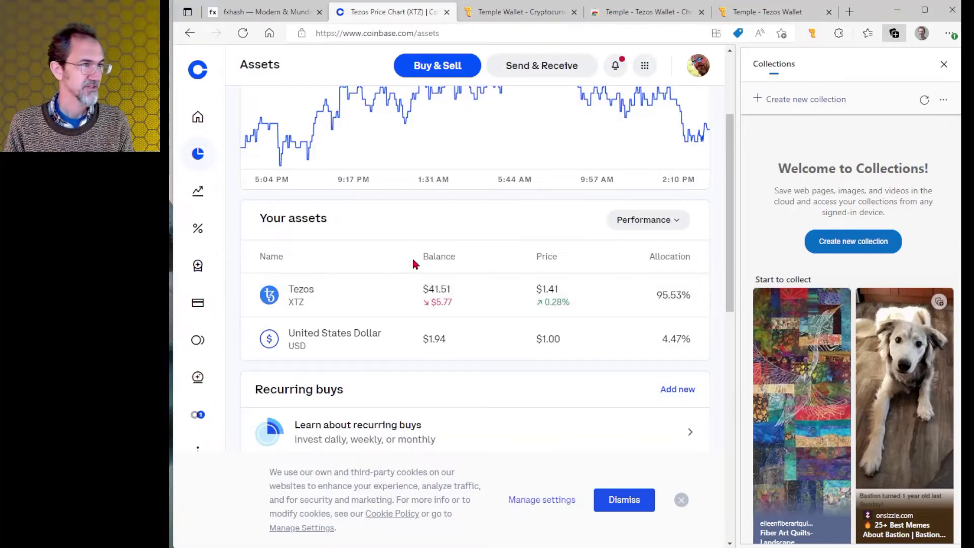
scroll(413, 263, up, 1)
scroll(404, 269, down, 1)
scroll(404, 272, down, 1)
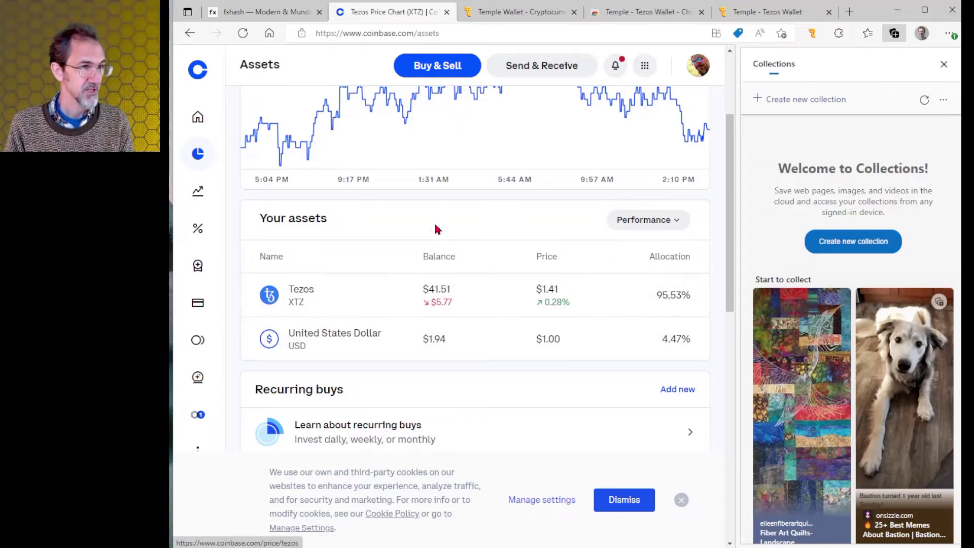
click(550, 70)
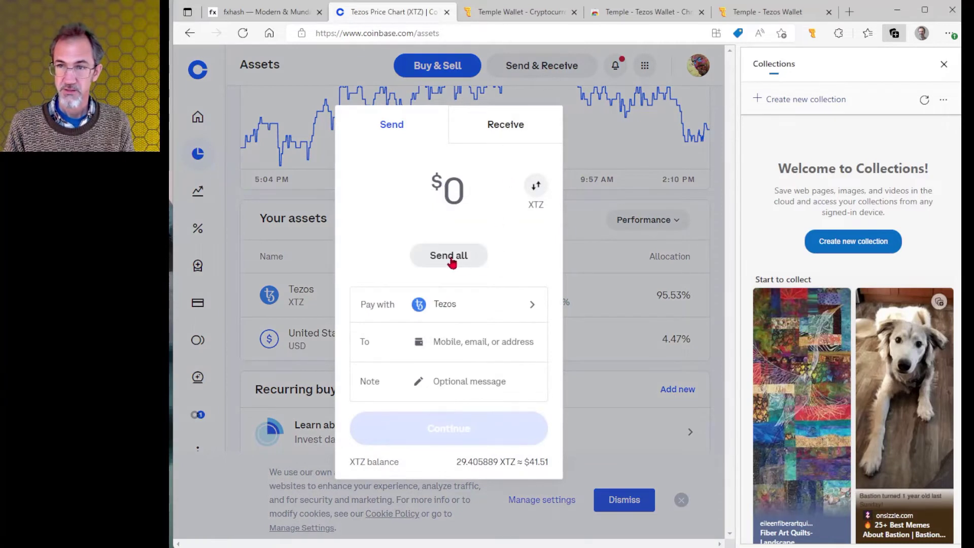
click(761, 12)
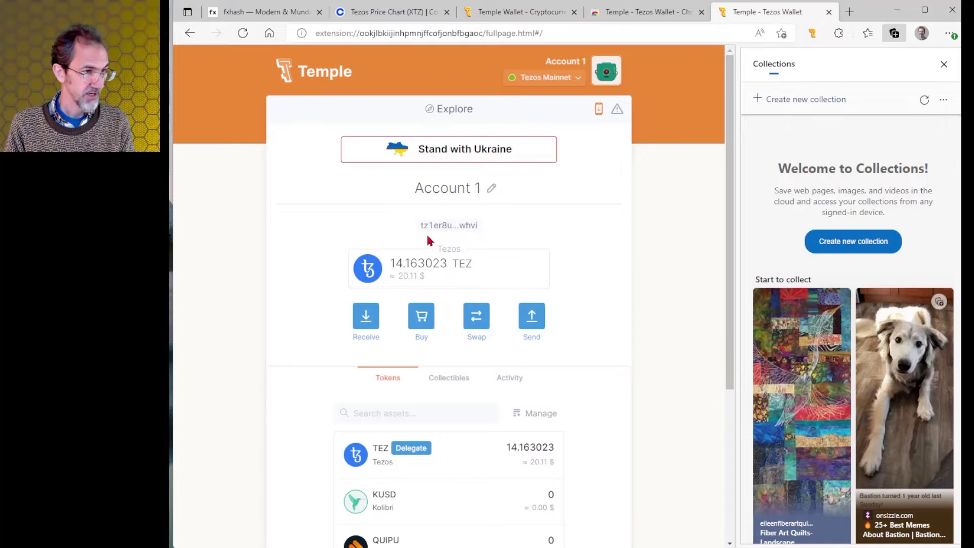
click(456, 229)
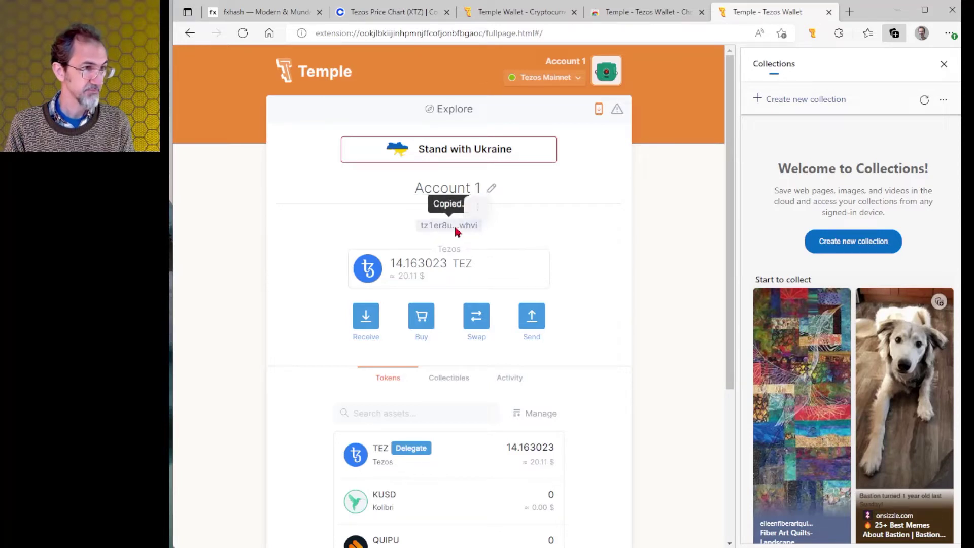
Paste the Temple address as recipient and send all 29.404469 XTZ.
click(383, 14)
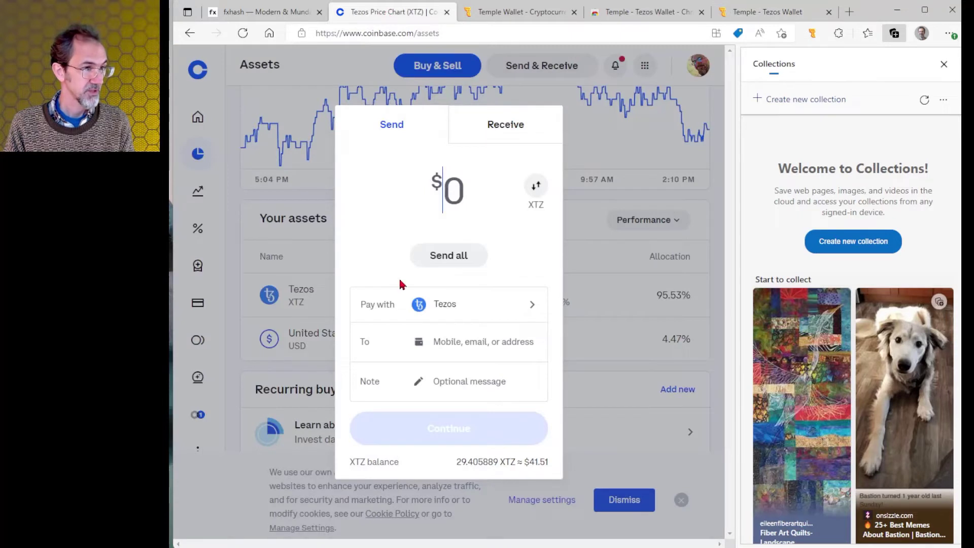
click(460, 343)
right_click(462, 348)
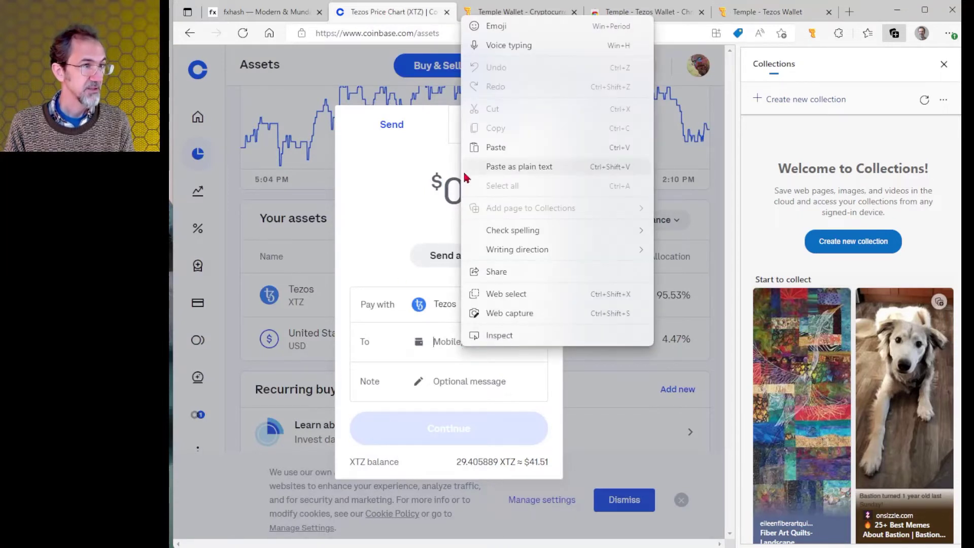
click(477, 147)
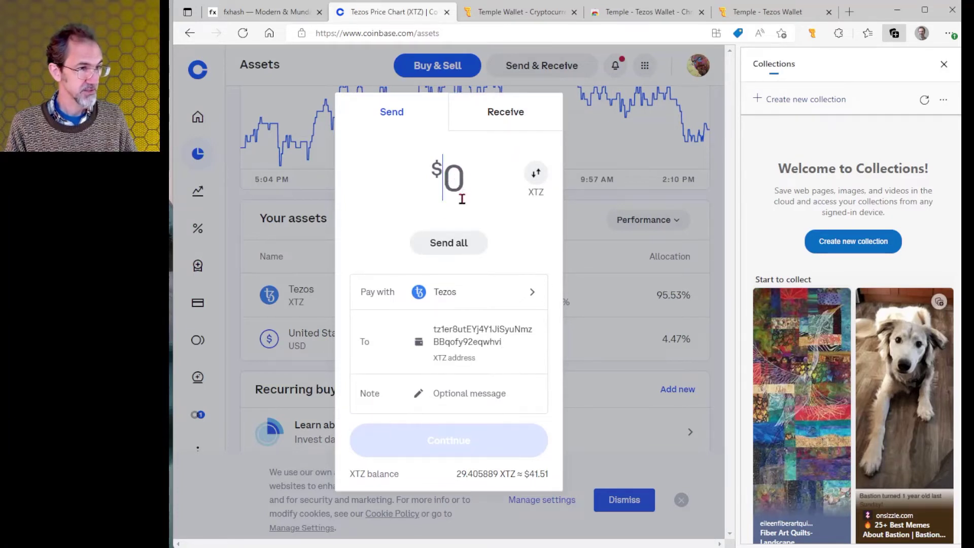
click(461, 242)
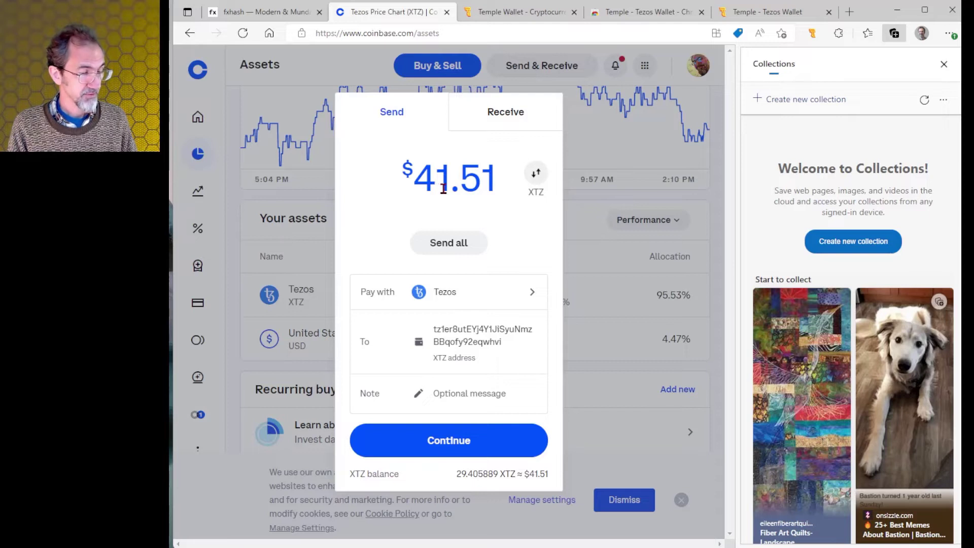
click(445, 449)
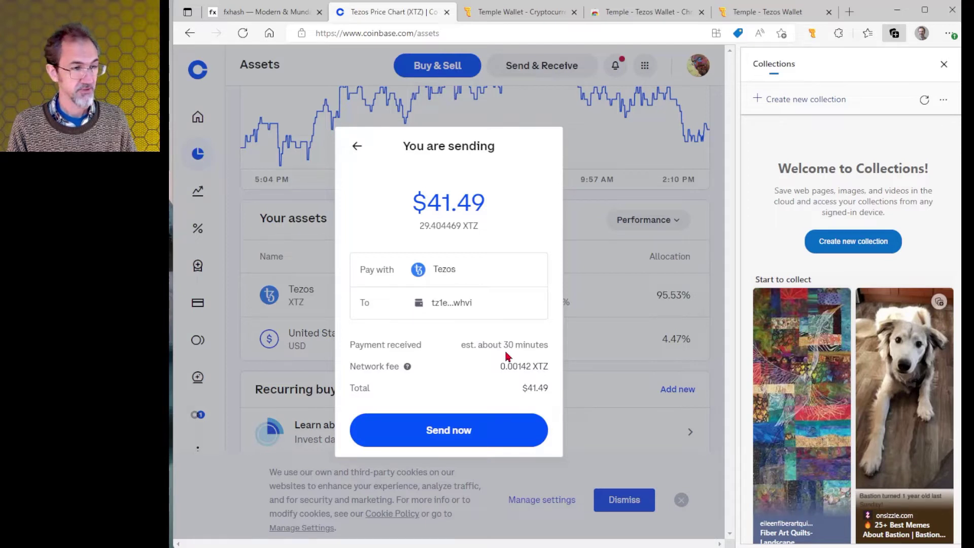
click(446, 432)
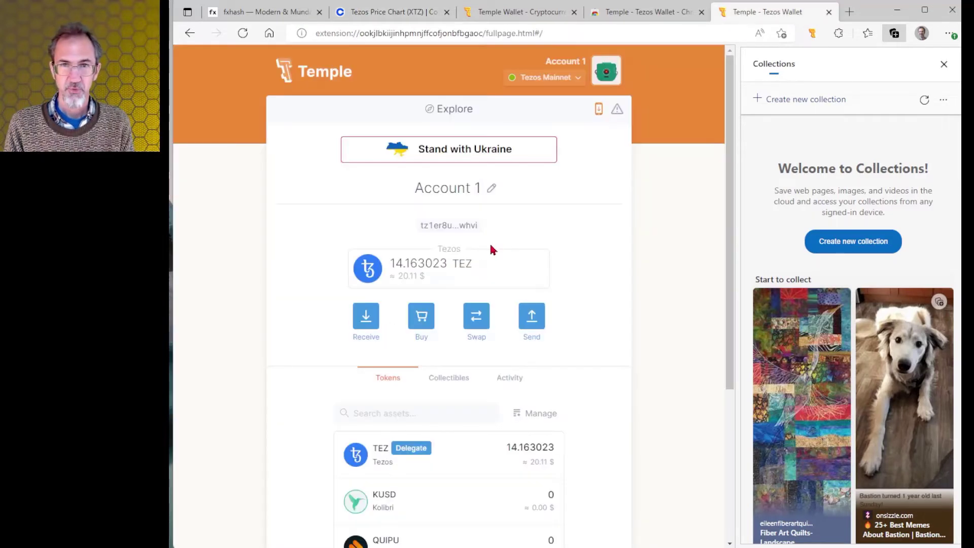
Check Temple's 43.567492 TEZ balance, then copy Coinbase's Tezos receiving address.
scroll(489, 241, down, 1)
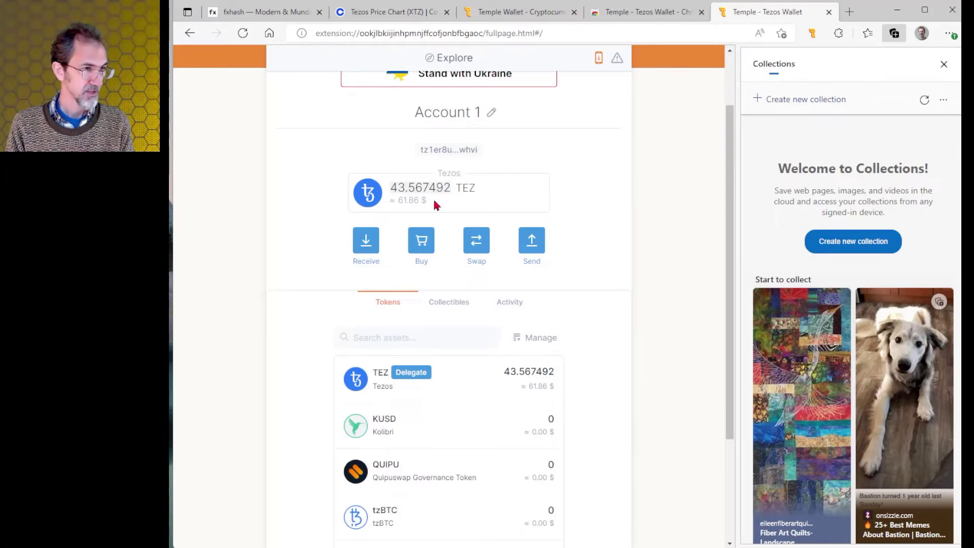
click(532, 245)
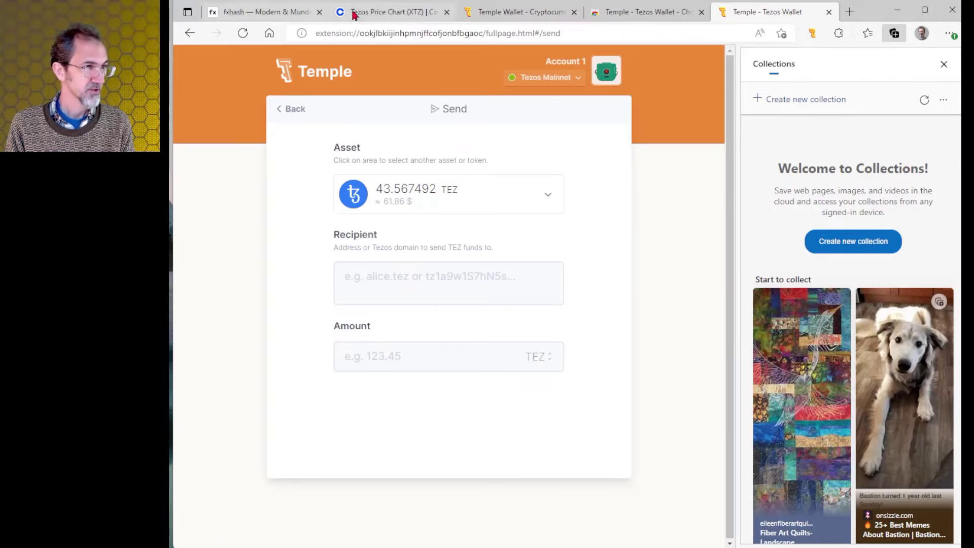
click(387, 13)
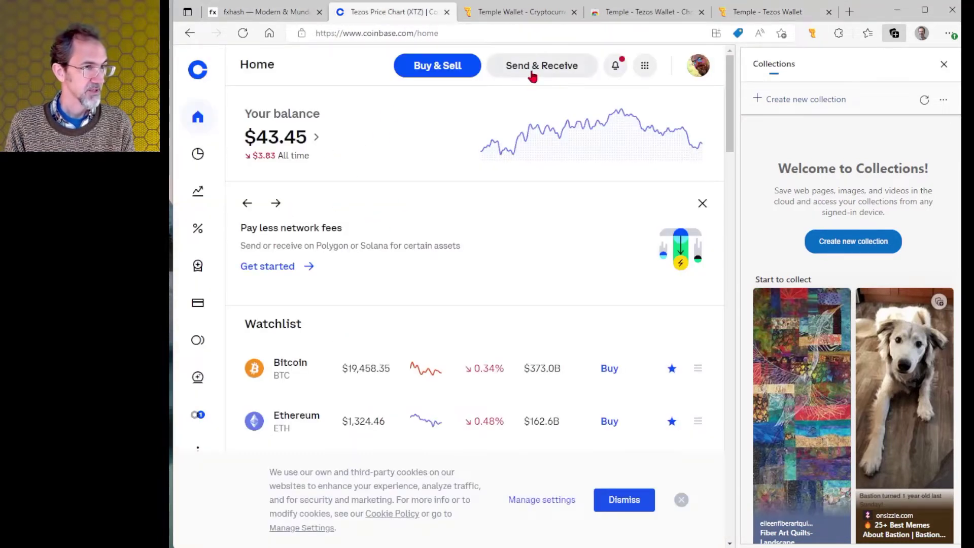
click(550, 71)
click(513, 131)
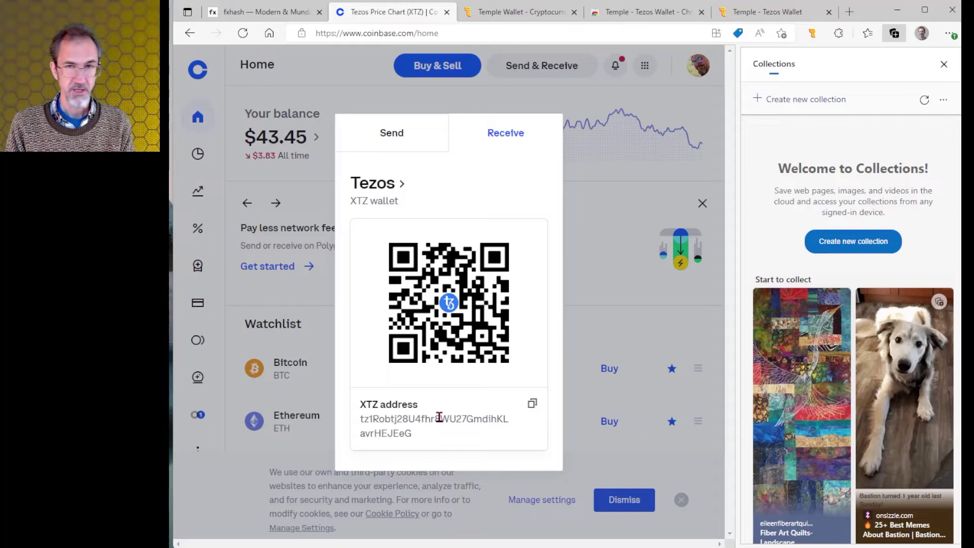
click(531, 403)
key(alt+Tab)
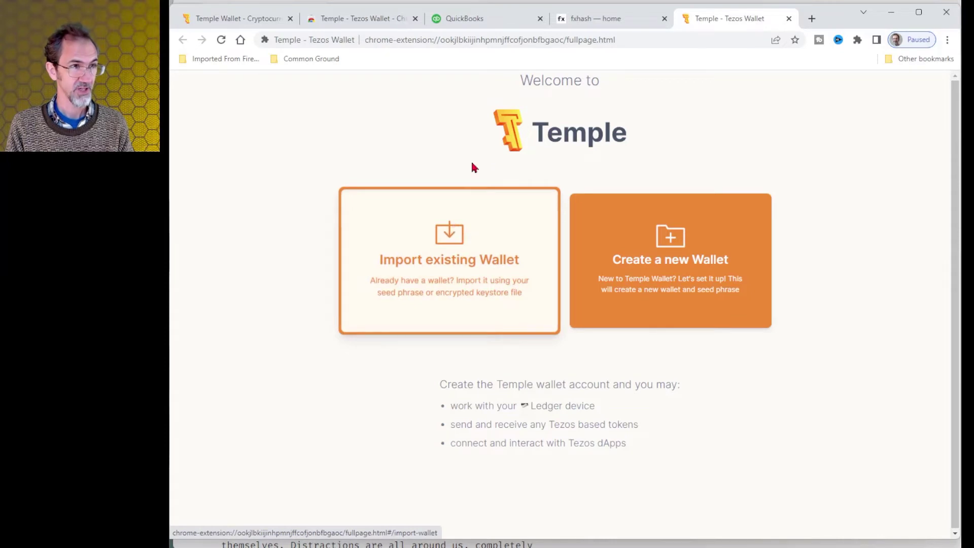
Import the existing wallet from its pasted seed phrase, showing Account 1 with 43.567492 TEZ.
click(487, 249)
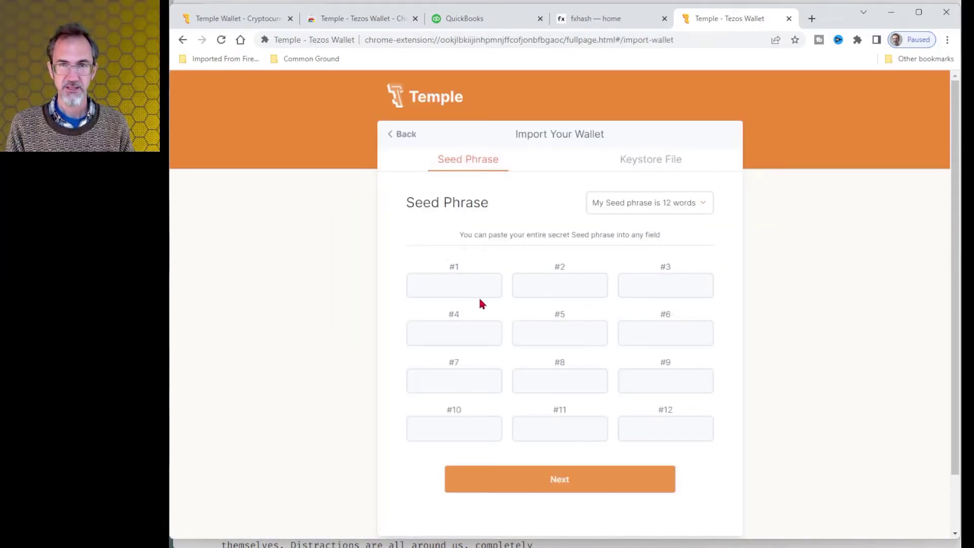
click(454, 285)
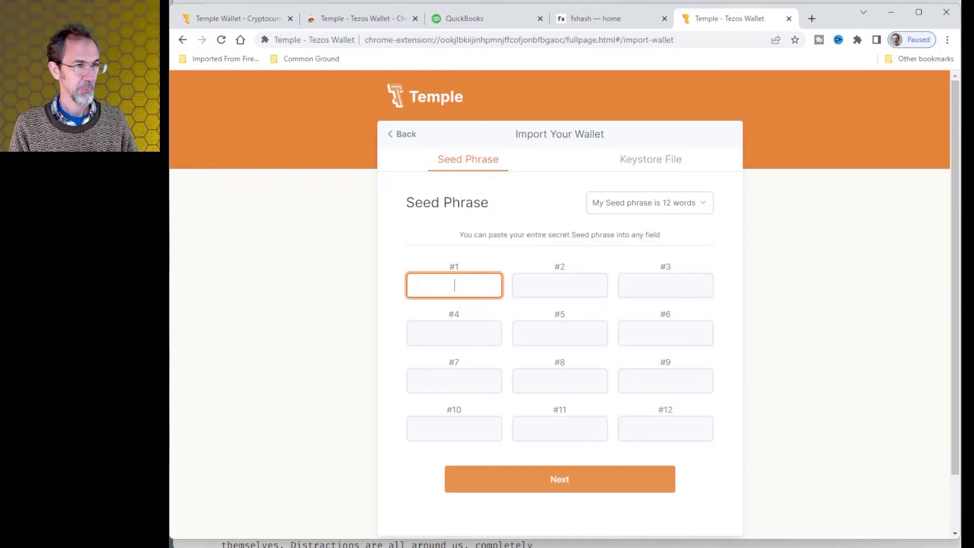
key(ctrl+v)
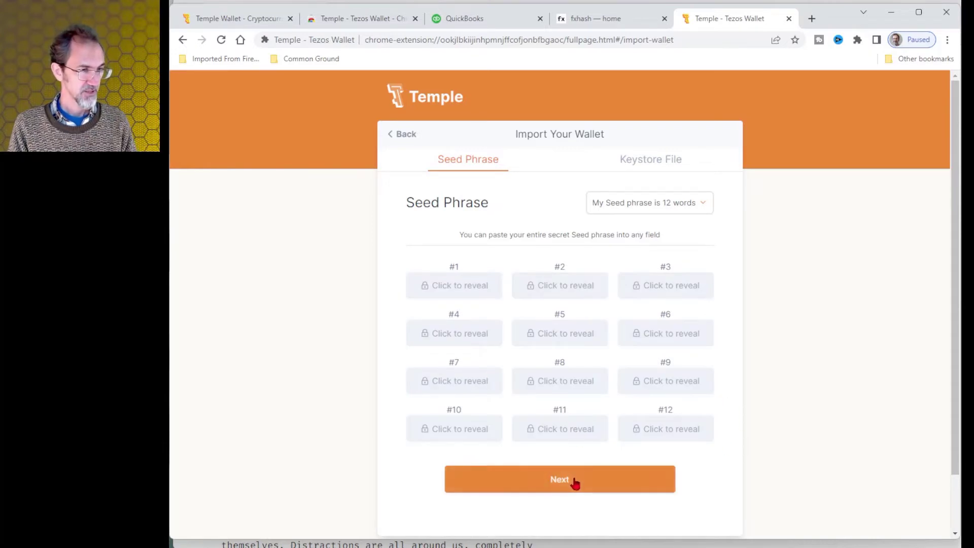
click(569, 483)
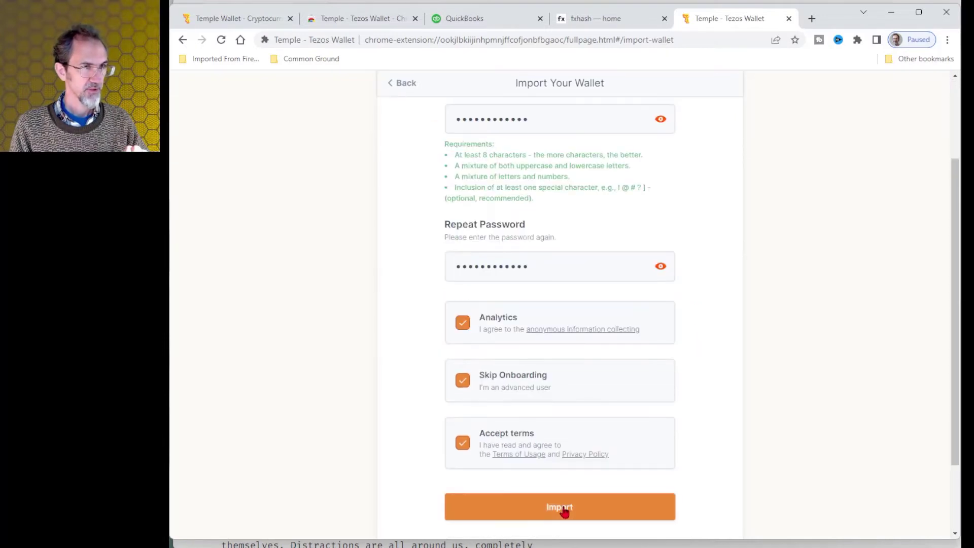
click(563, 508)
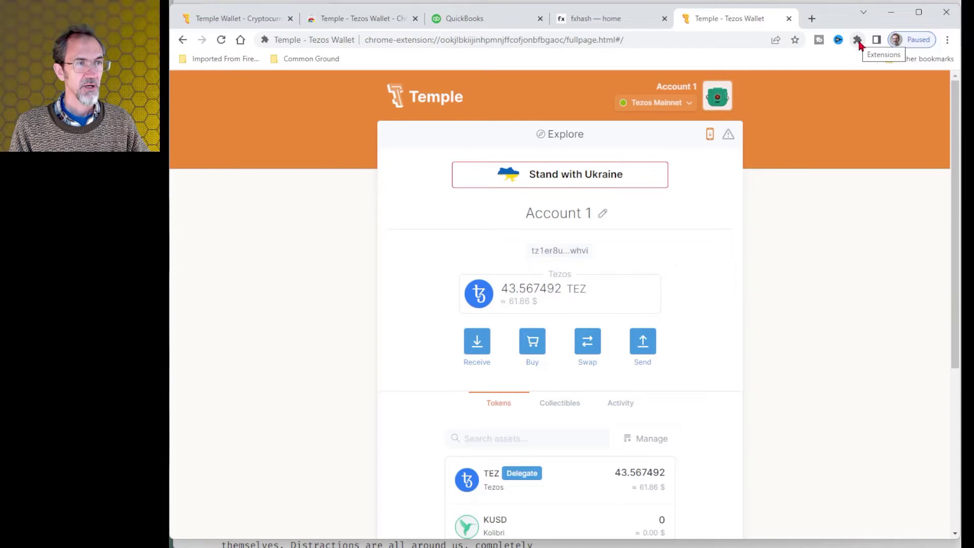
Pin the Temple Wallet extension to the browser toolbar.
click(858, 41)
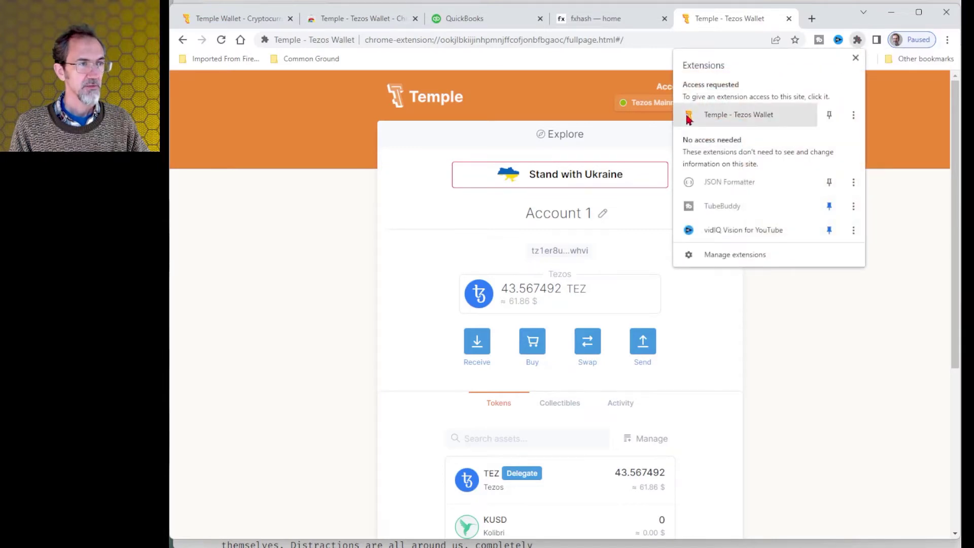
click(829, 115)
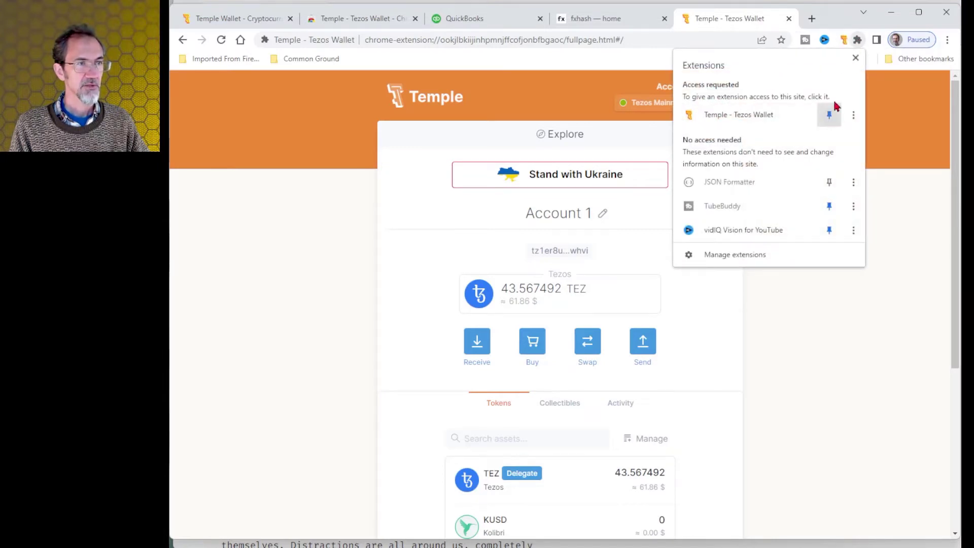
click(855, 58)
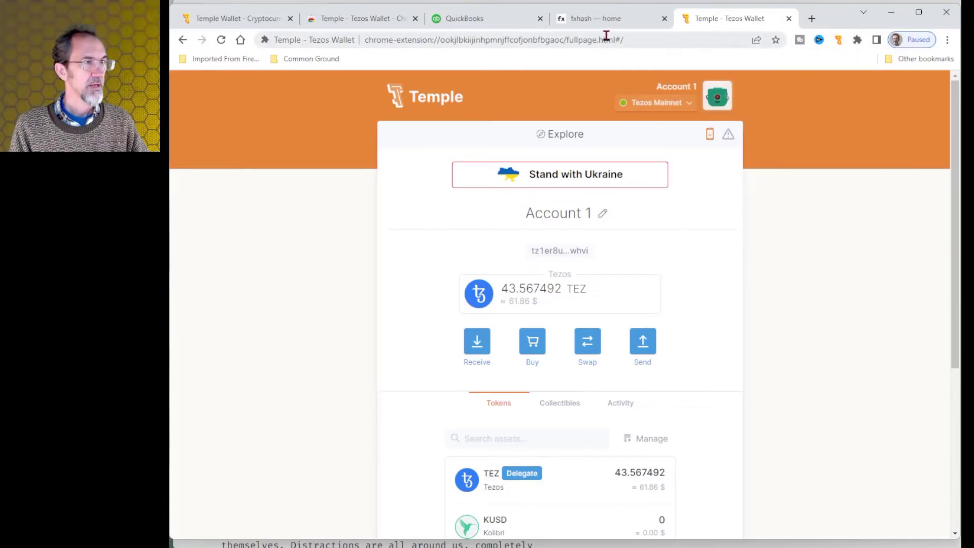
Reload fxhash and connect it to the Temple - Tezos Wallet account.
click(599, 24)
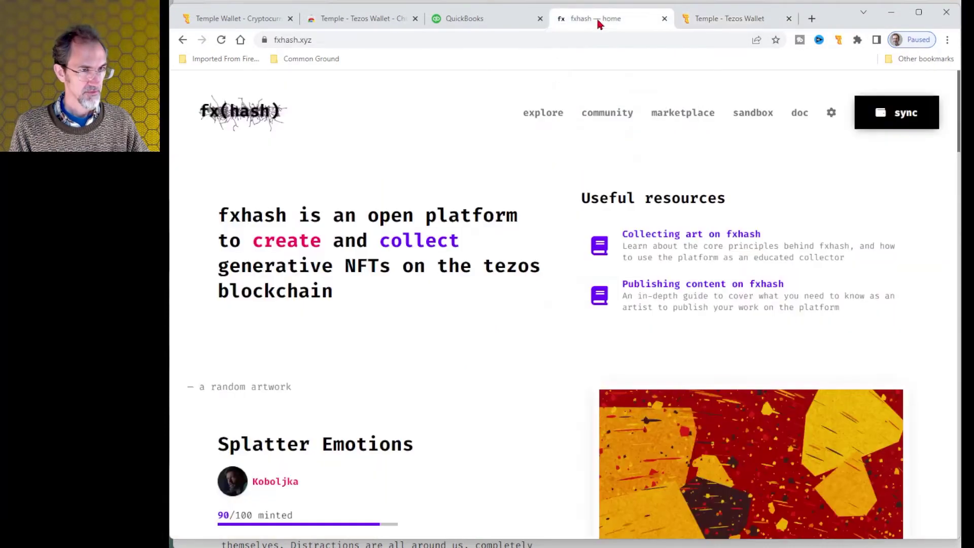
click(905, 122)
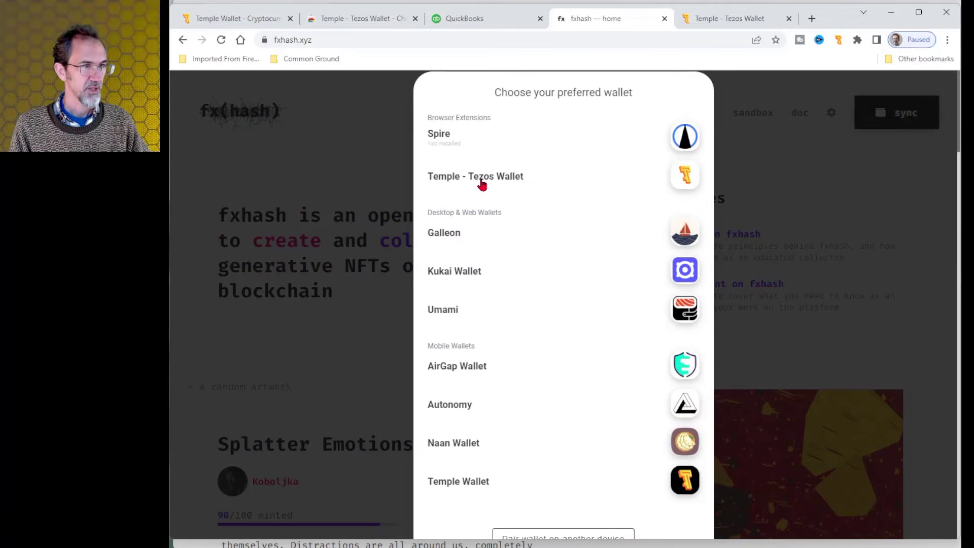
click(481, 185)
click(708, 17)
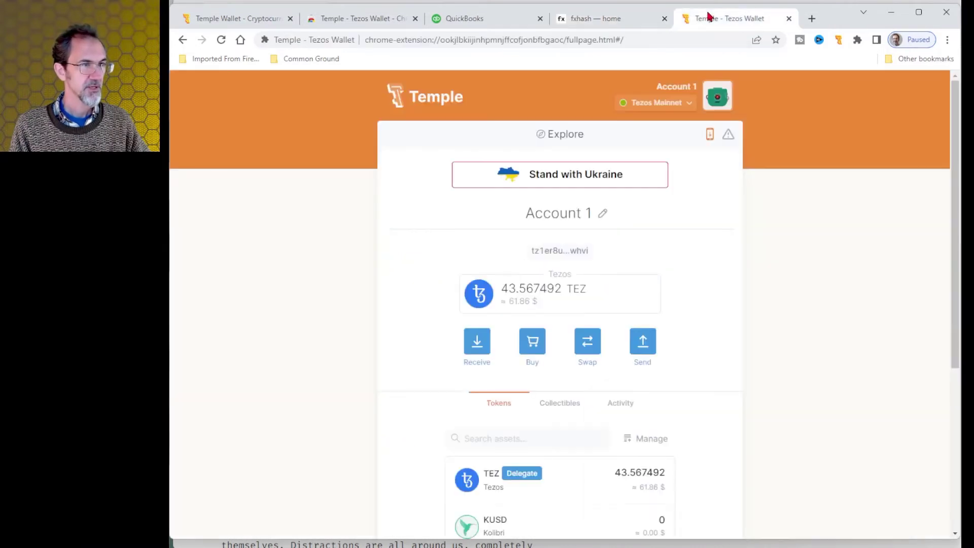
click(607, 18)
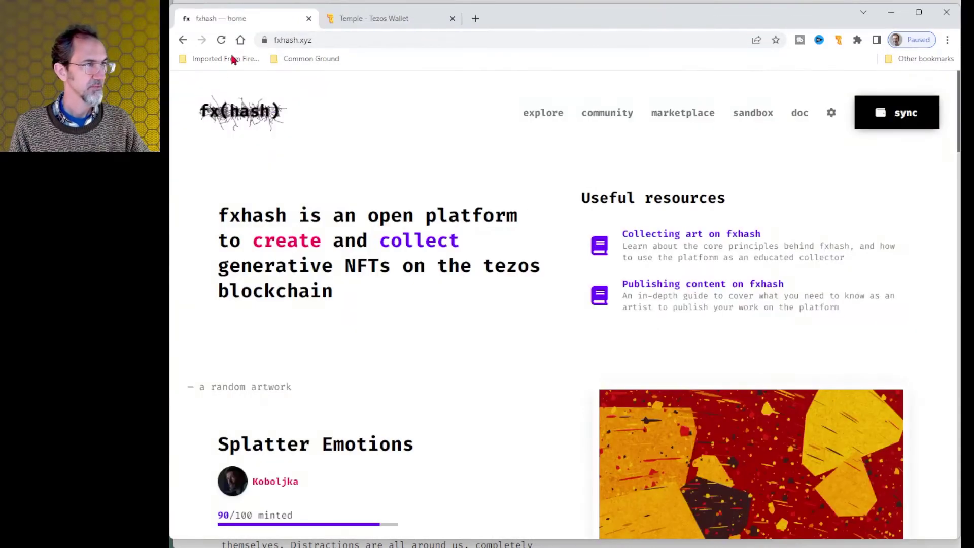
click(221, 41)
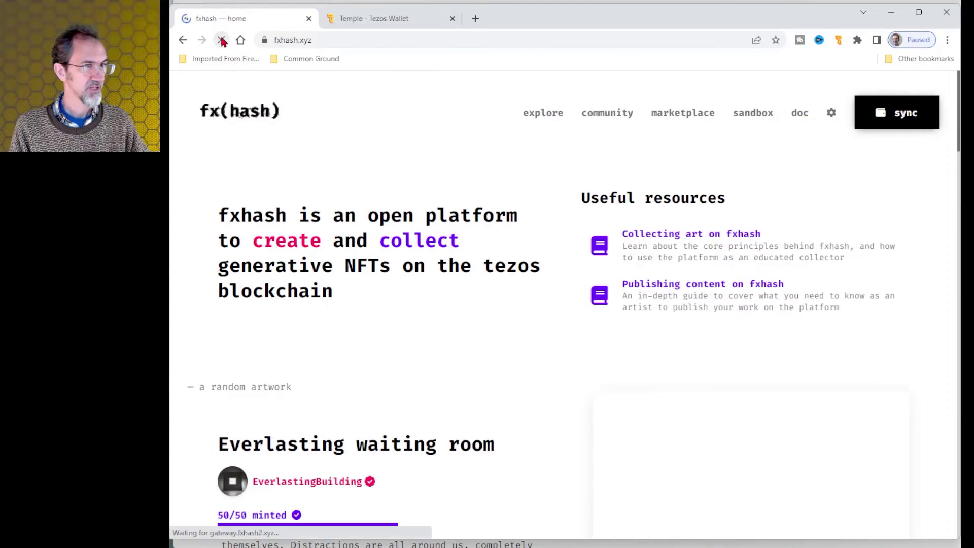
click(908, 124)
click(496, 175)
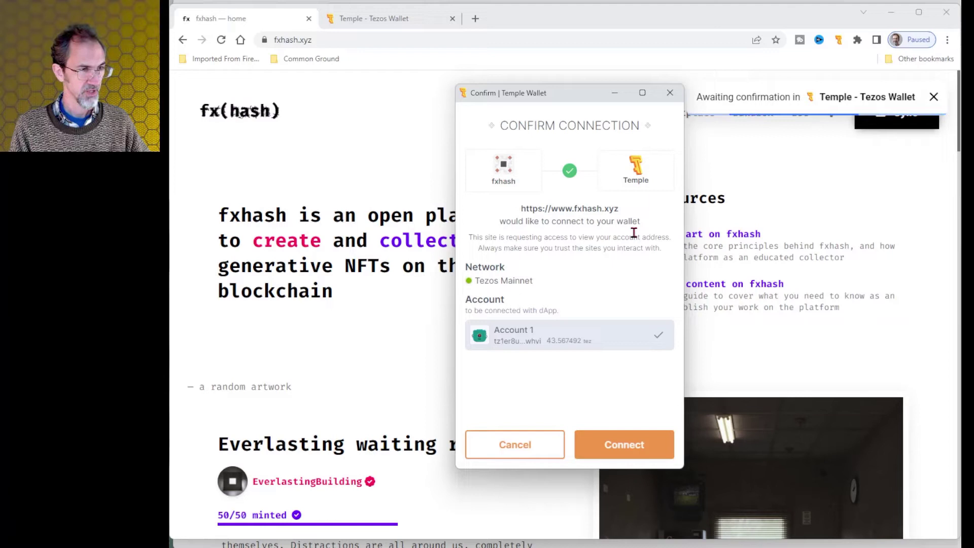
click(625, 450)
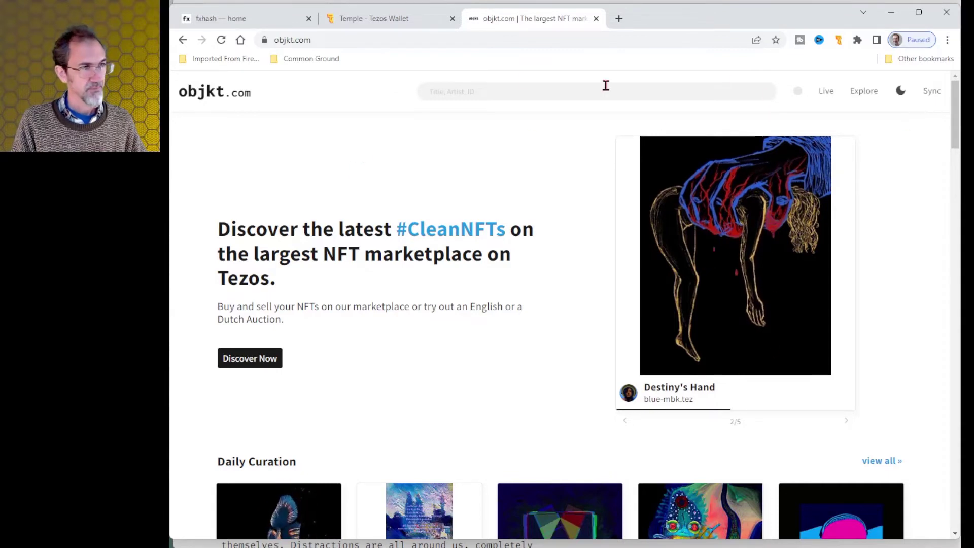
Connect objkt.com to Temple - Tezos Wallet and sign the identity confirmation message.
click(934, 91)
click(464, 178)
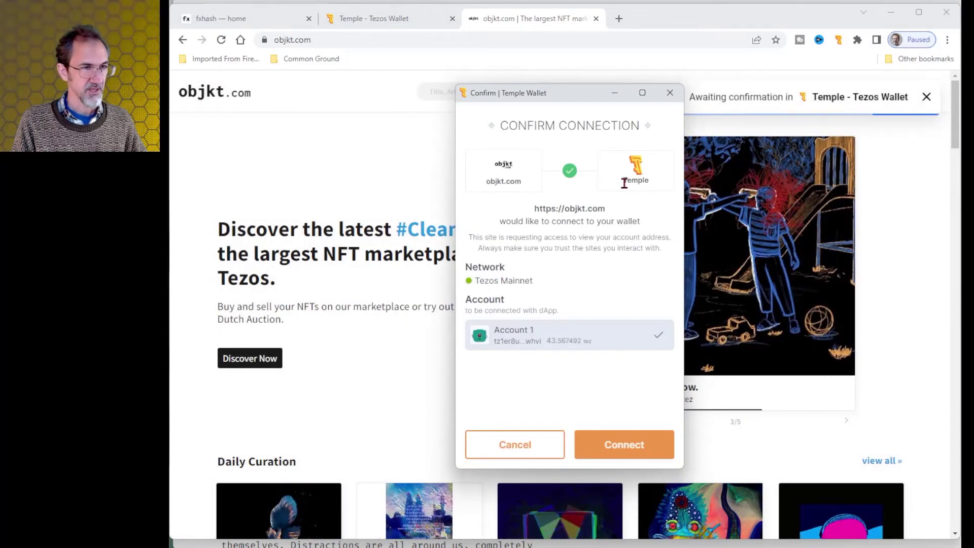
click(630, 445)
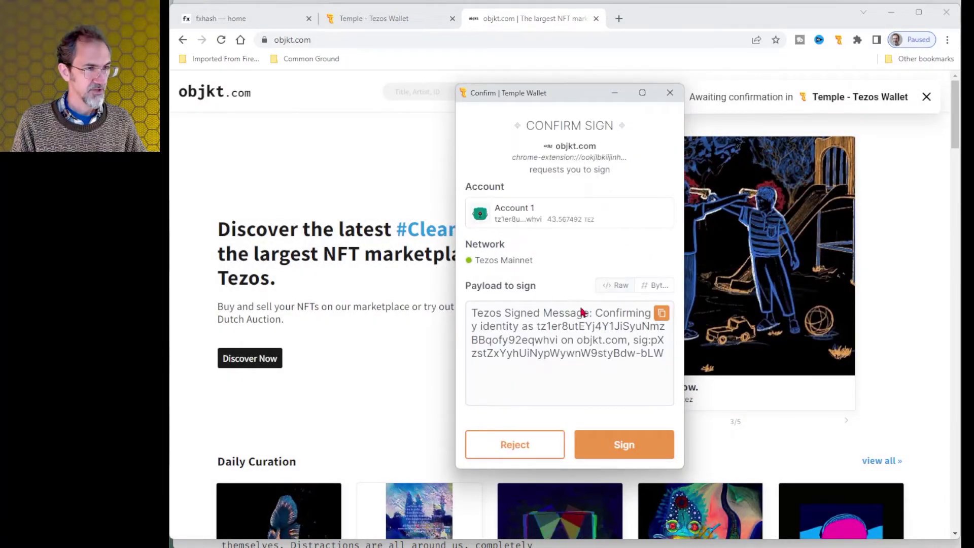
click(609, 445)
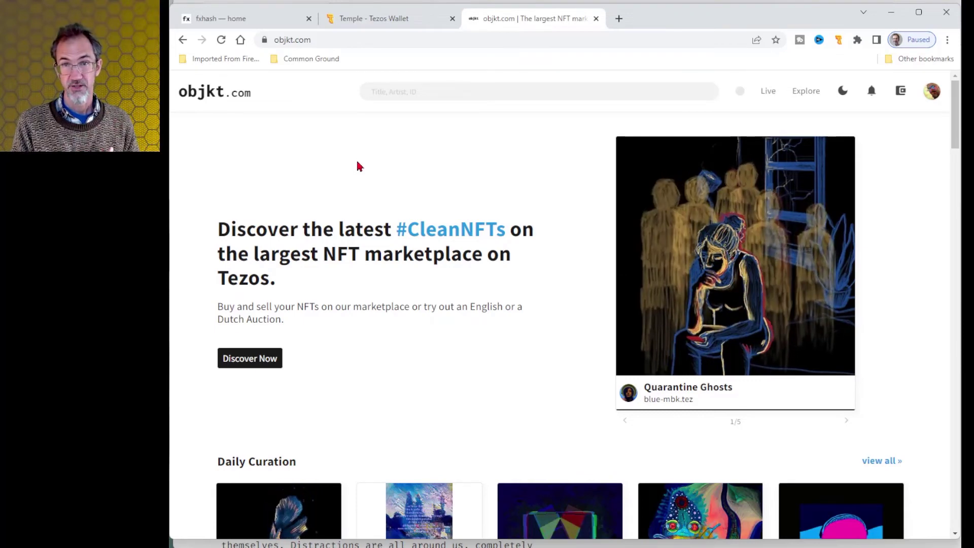
Scroll through 0xMalFunc's created works sorted by price, low to high.
scroll(359, 180, down, 3)
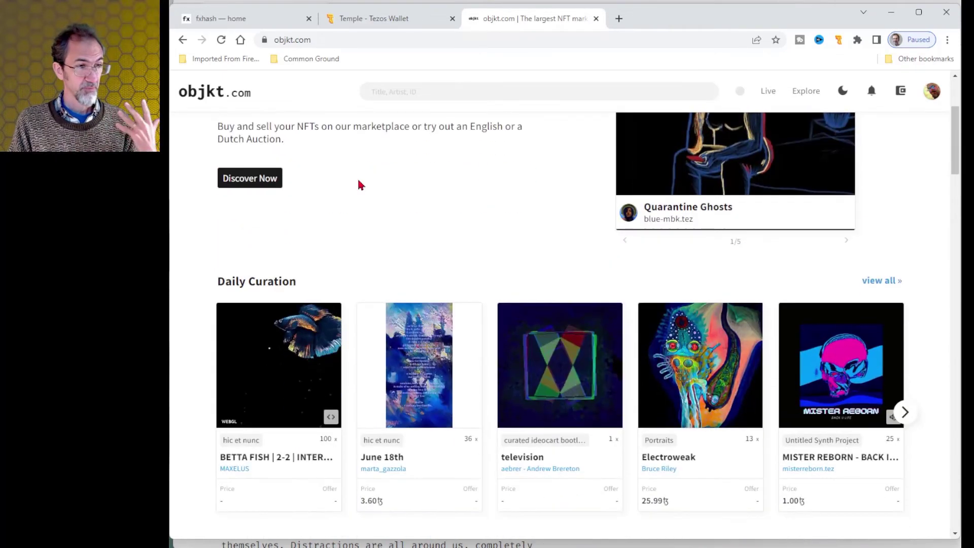
scroll(355, 188, up, 3)
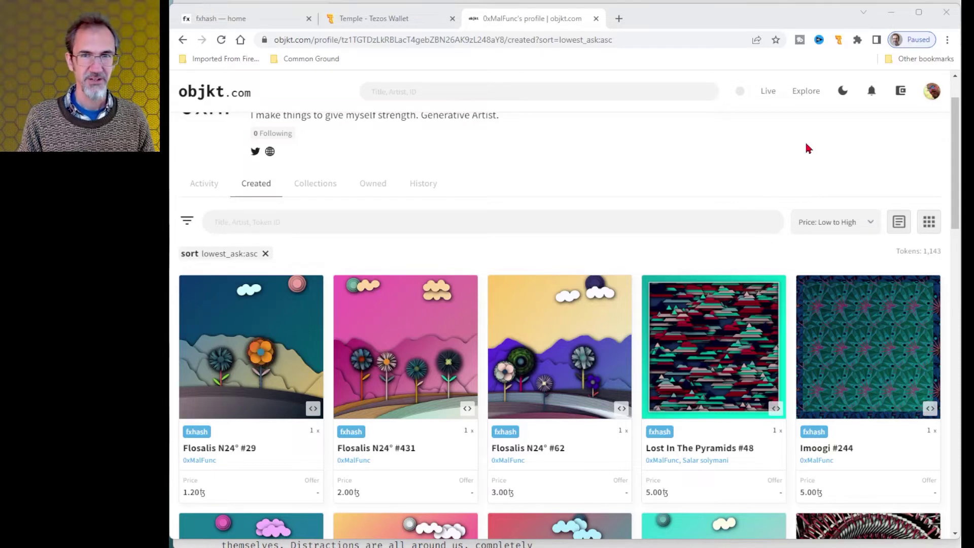
scroll(502, 174, up, 1)
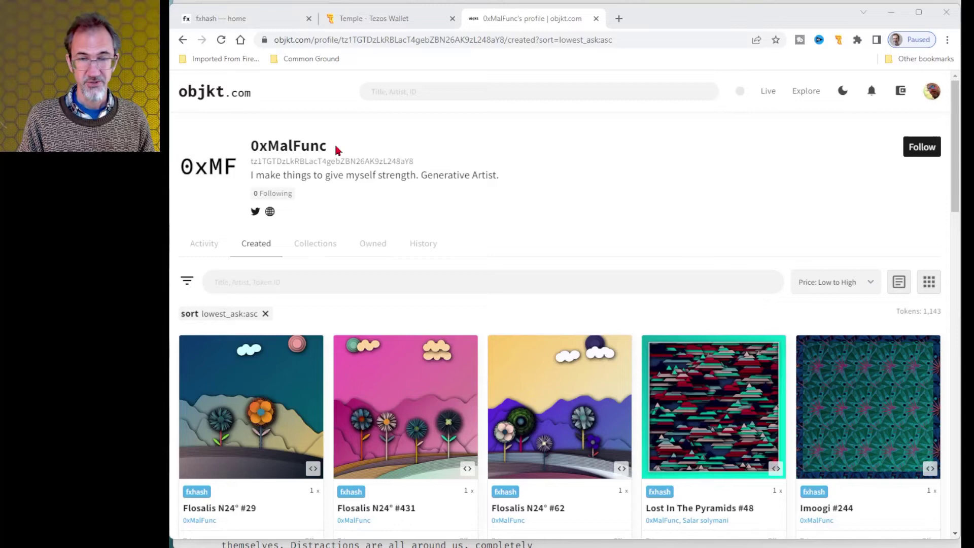
click(256, 213)
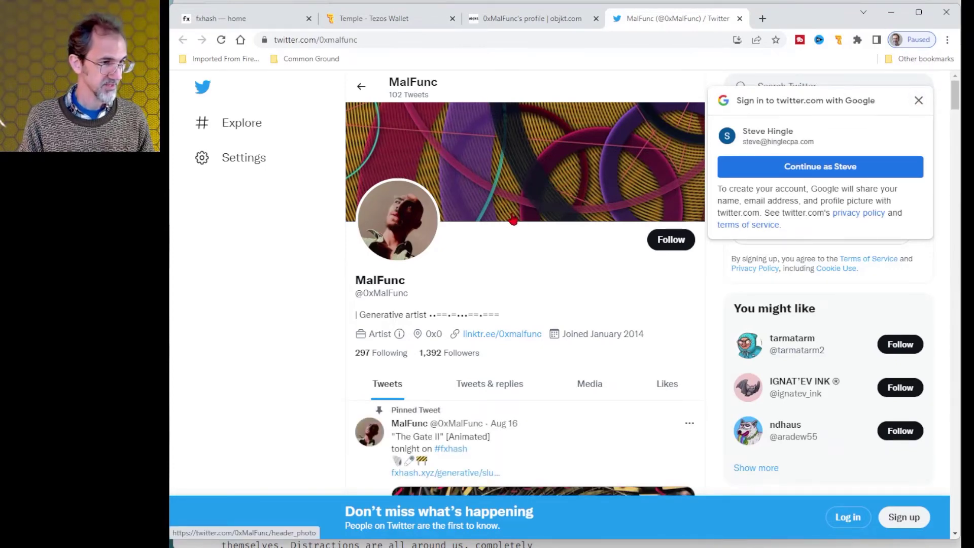
scroll(513, 221, down, 2)
scroll(509, 220, up, 2)
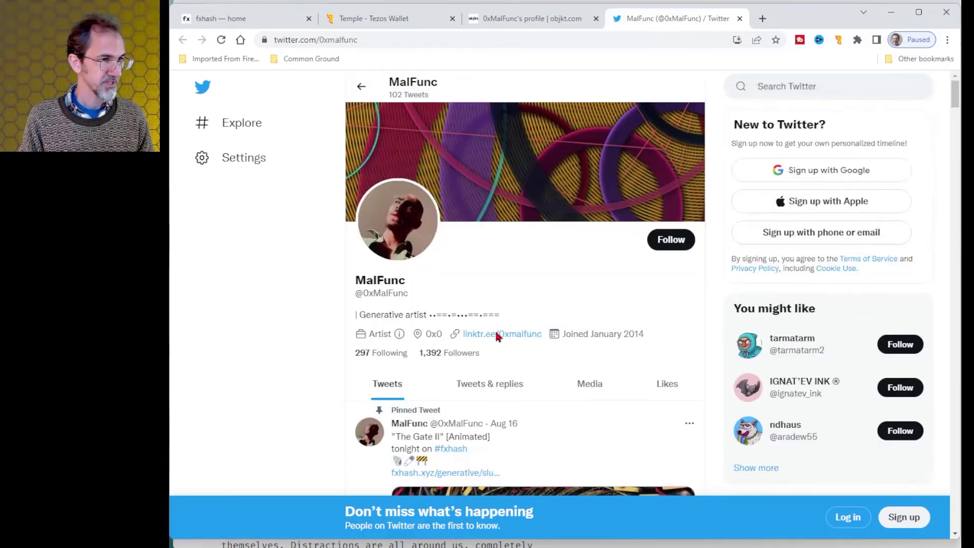
click(496, 334)
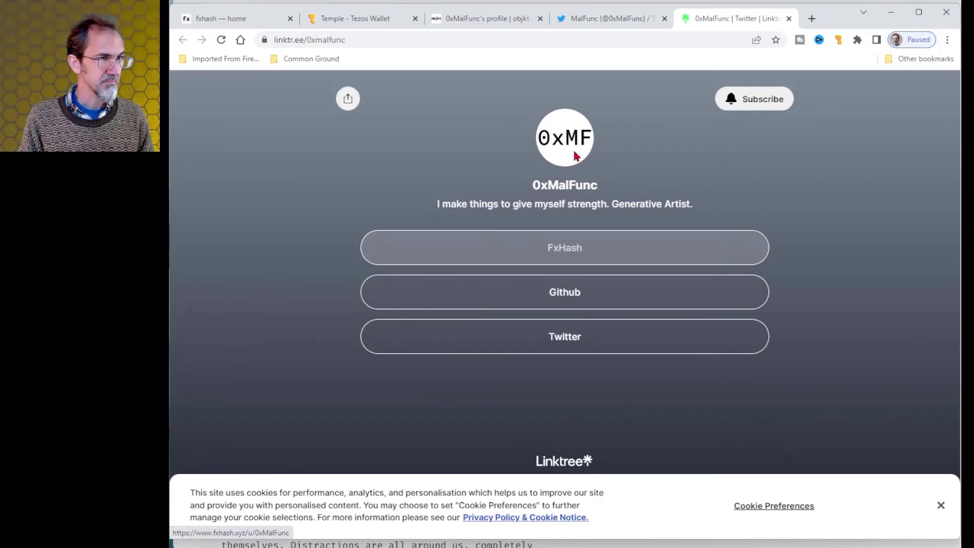
click(572, 254)
scroll(501, 237, down, 1)
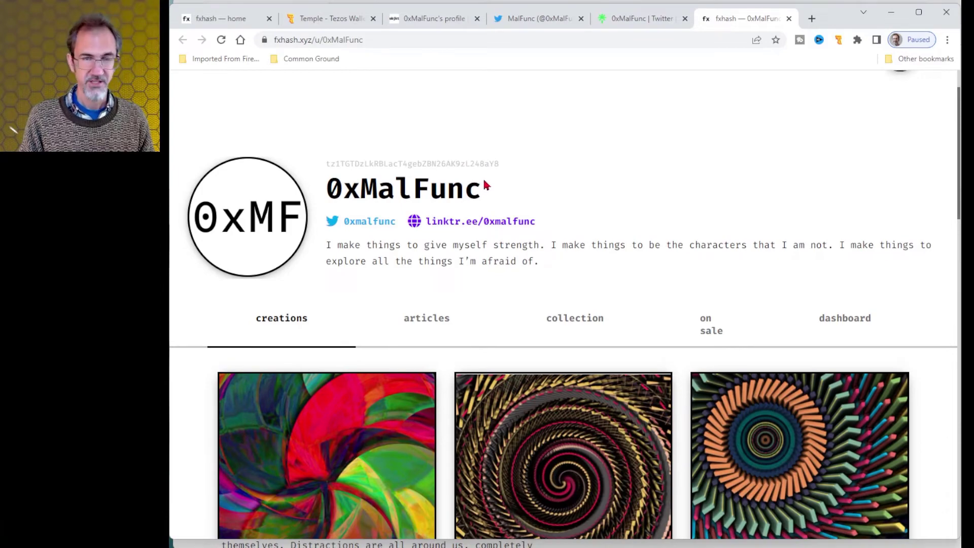
scroll(484, 185, down, 8)
scroll(488, 187, up, 8)
scroll(462, 229, down, 1)
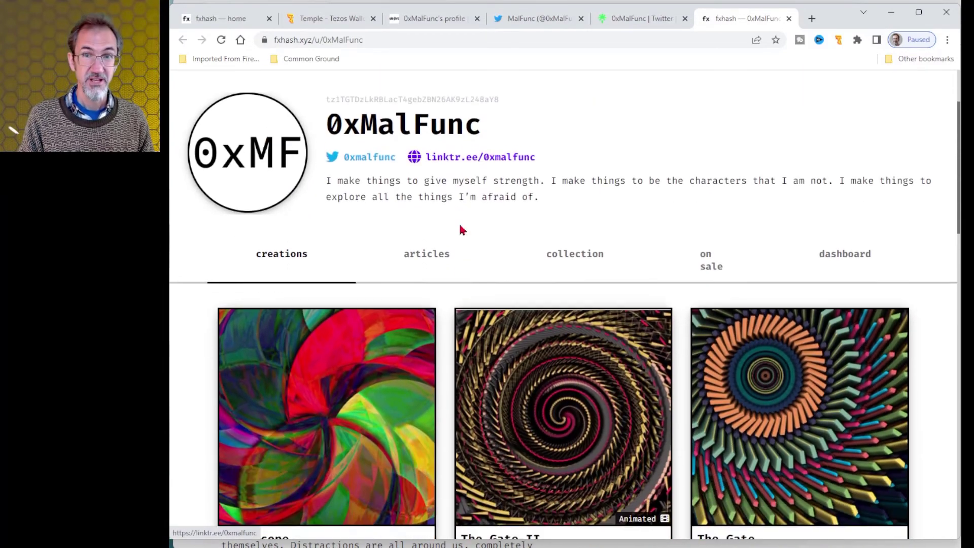
scroll(462, 230, down, 2)
scroll(459, 213, up, 1)
key(ctrl+w)
key(ctrl+w)
key(ctrl+w)
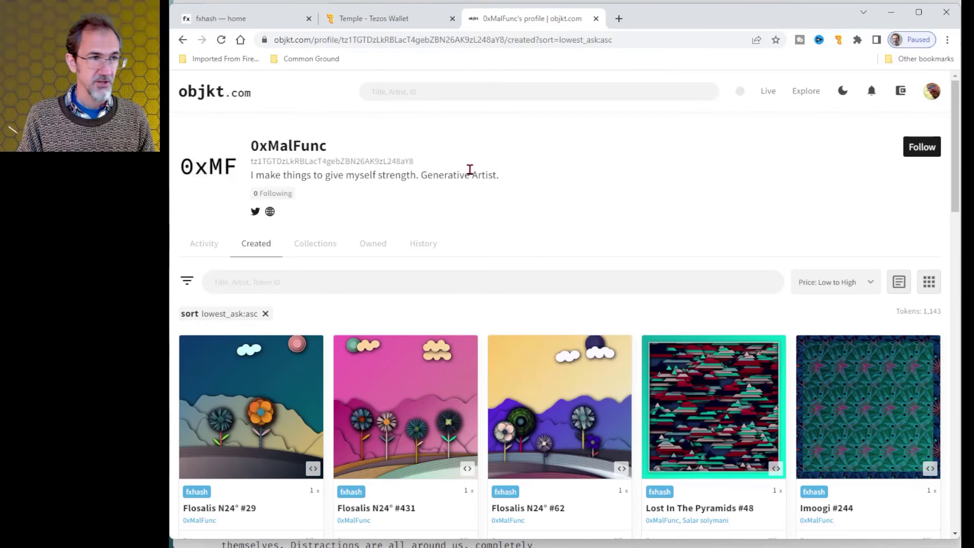
Buy Flosalis N24° #29 for 1.20 tez, confirming the payment in Temple Wallet.
scroll(470, 173, down, 1)
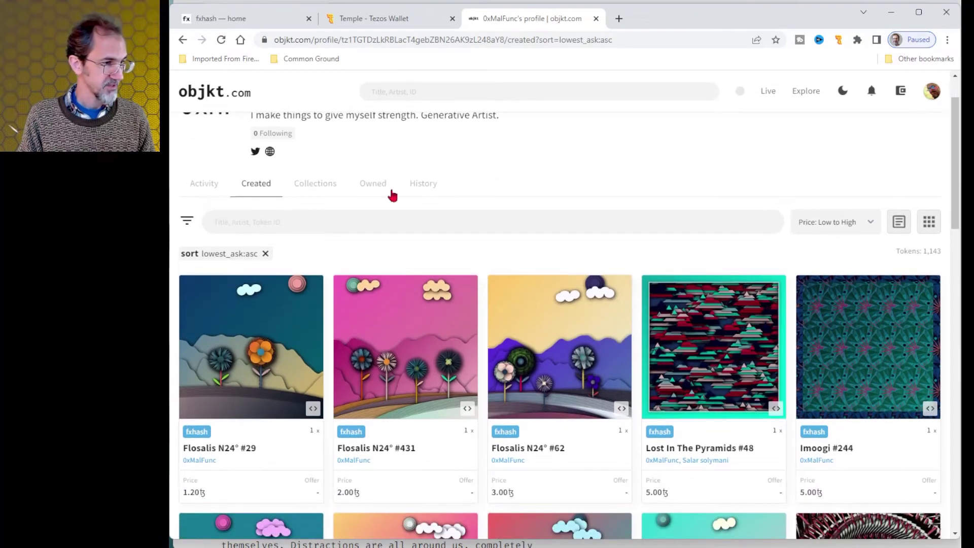
click(248, 329)
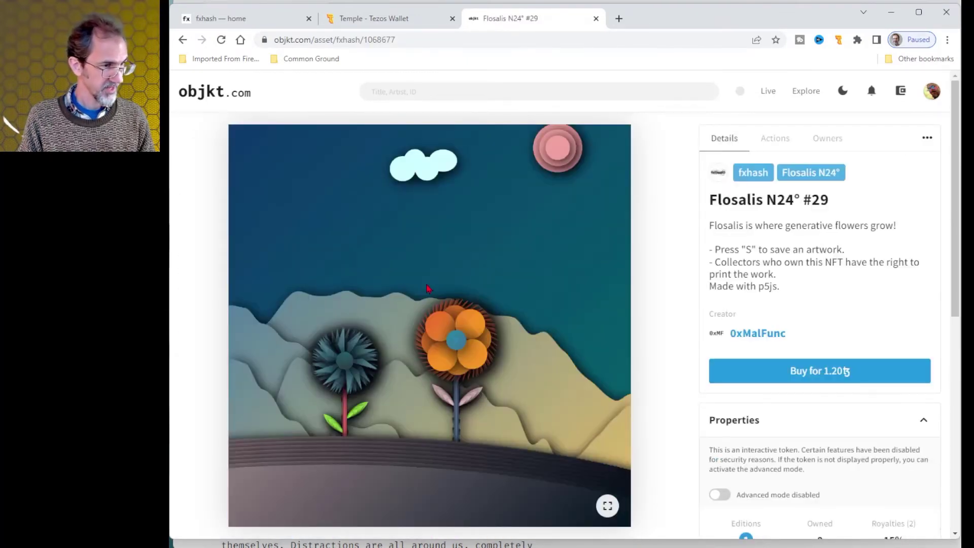
scroll(472, 283, down, 2)
scroll(473, 283, up, 2)
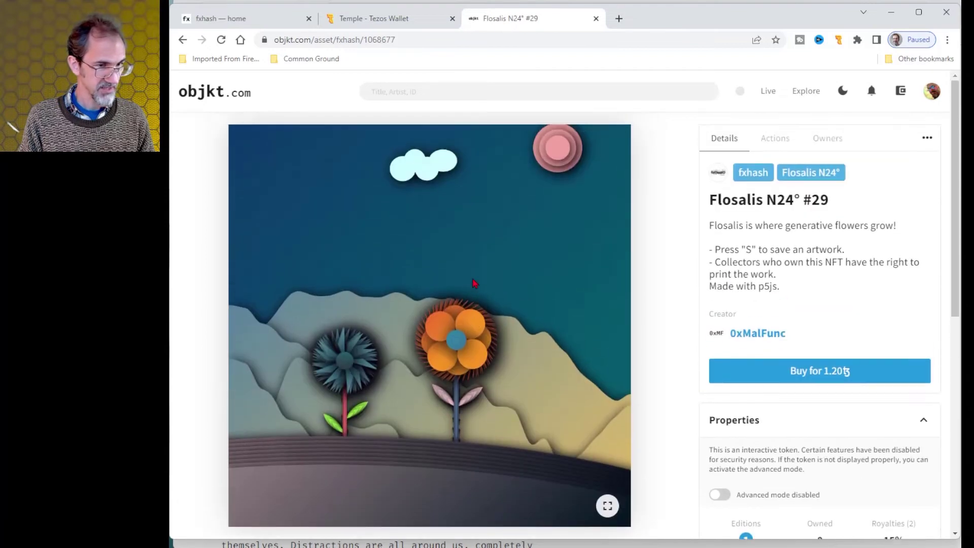
click(827, 374)
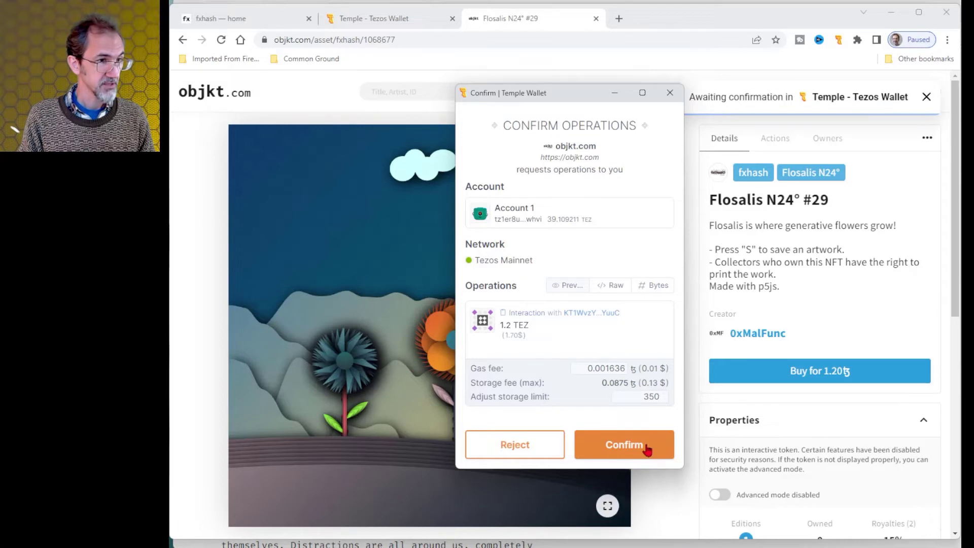
click(644, 446)
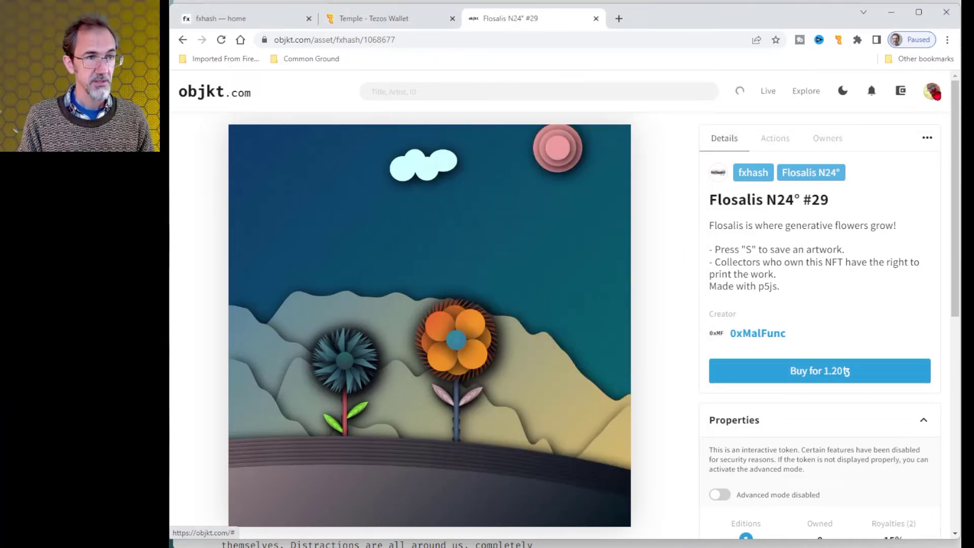
Open the account's objkt.com profile and list its Owned tokens.
click(933, 92)
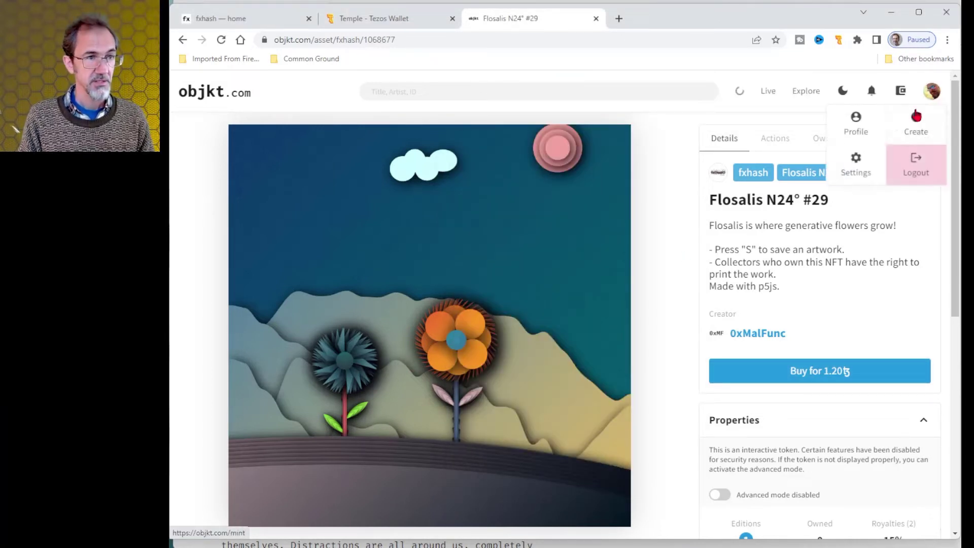
click(855, 129)
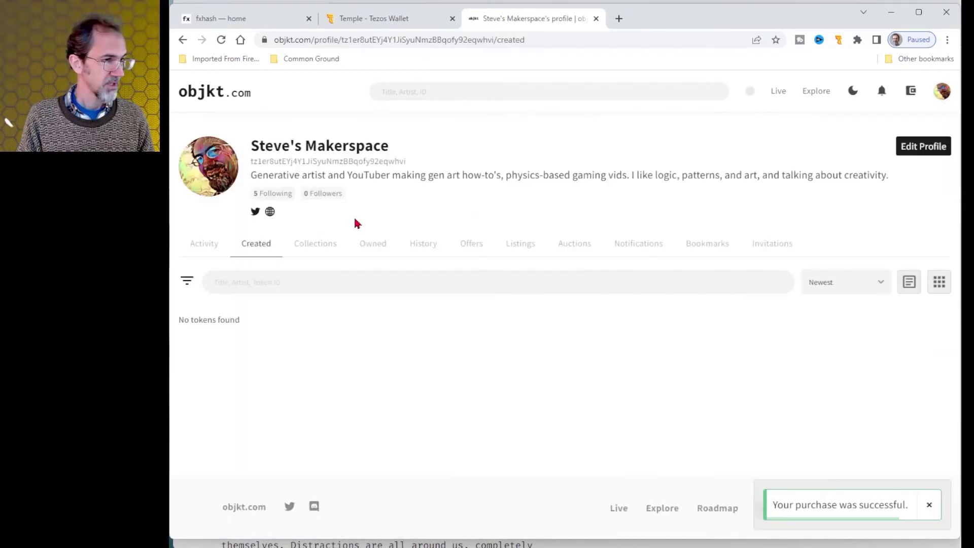
click(369, 248)
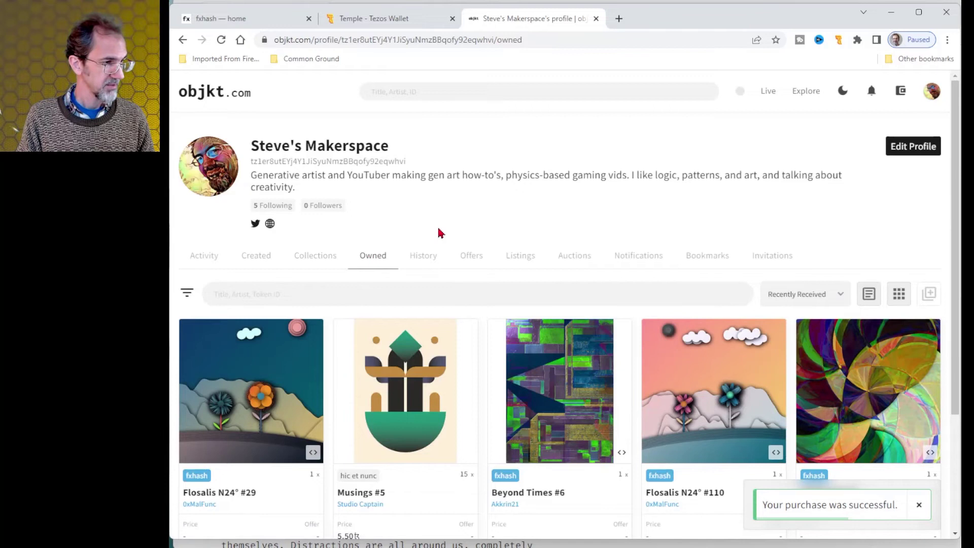
scroll(440, 233, down, 3)
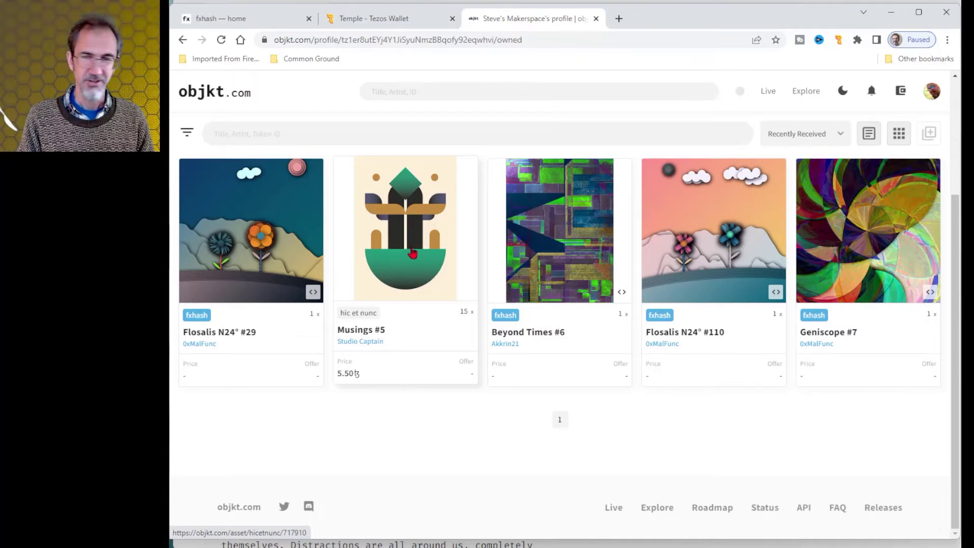
Return to Flosalis N24° #29 and expand its History, showing today's 1.20 tez sale.
key(alt+Left)
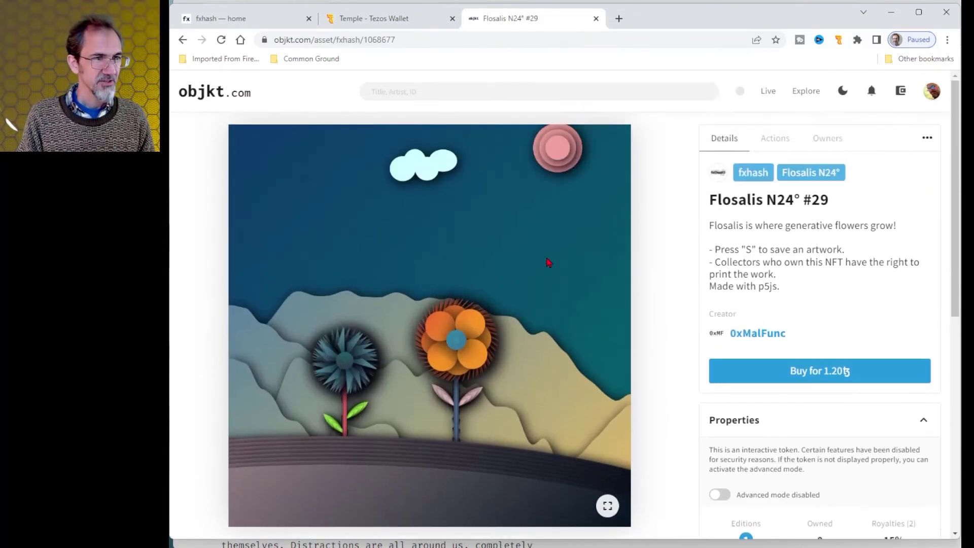
scroll(563, 256, down, 10)
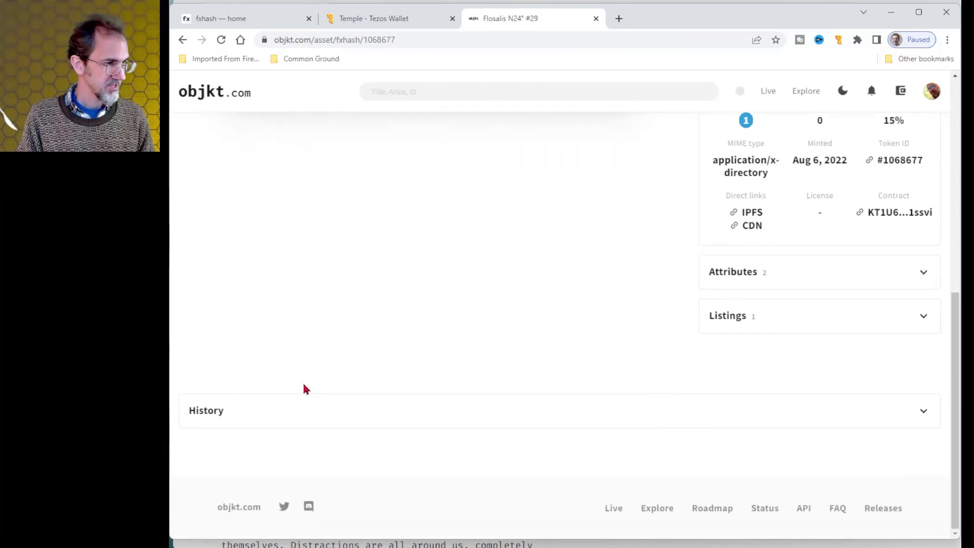
click(212, 410)
scroll(421, 322, down, 5)
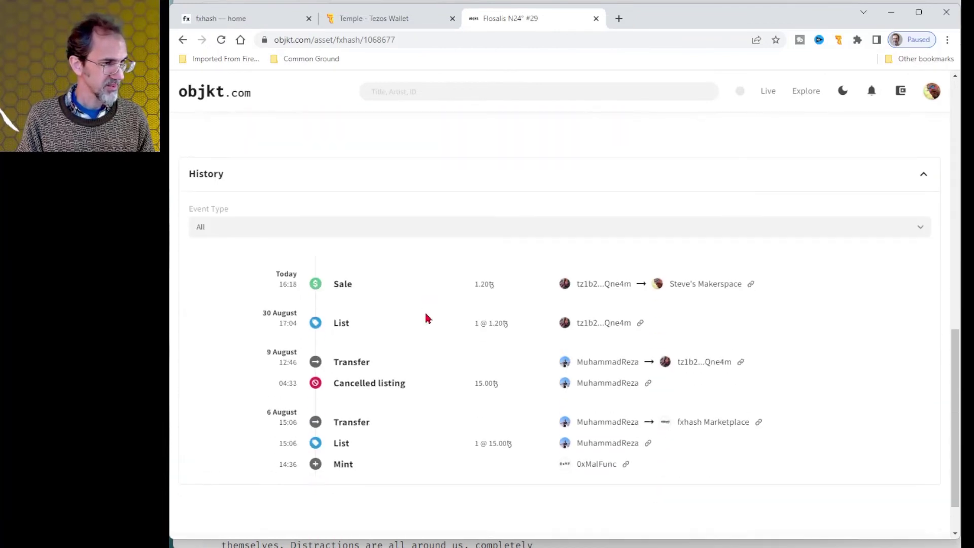
scroll(429, 317, down, 1)
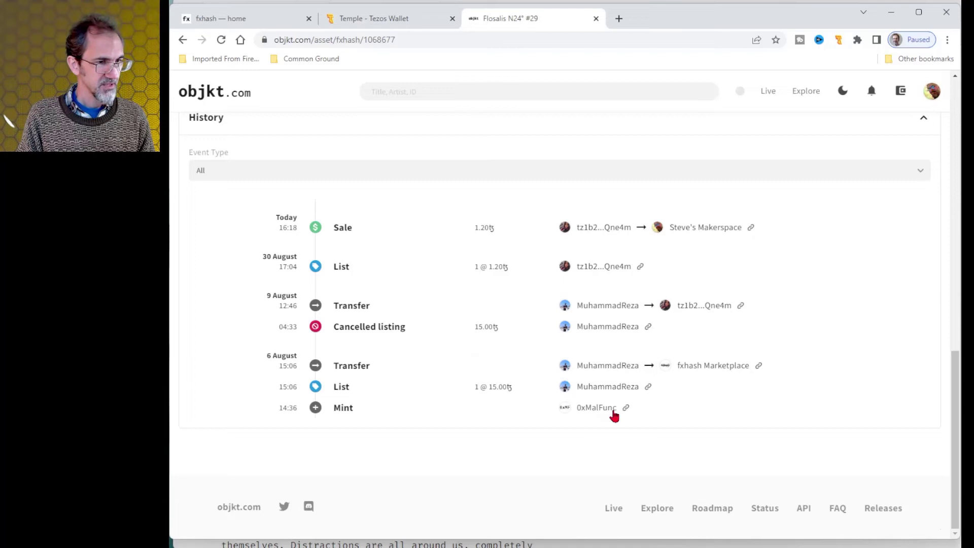
mouse_move(614, 413)
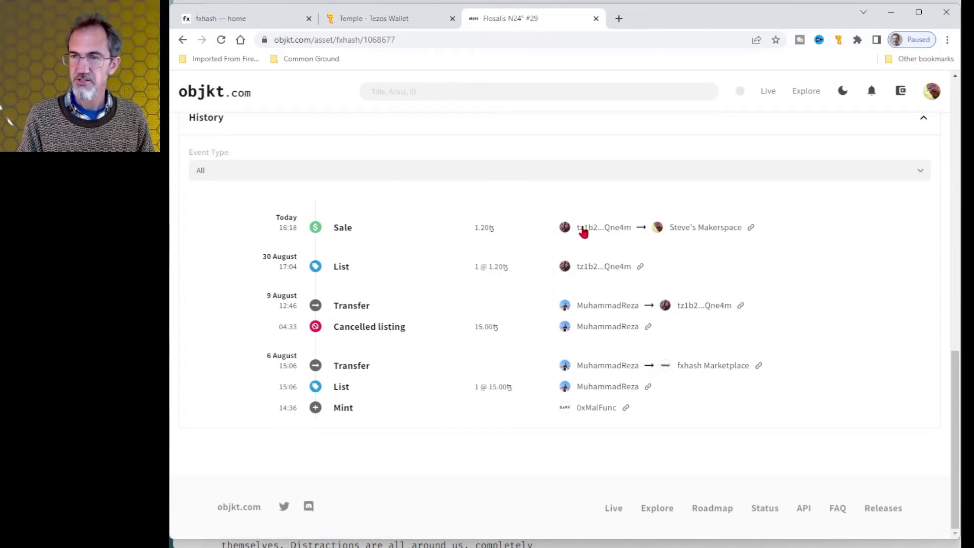
Go back to the Musings #5 asset page and expand its History.
mouse_move(583, 234)
key(alt+Left)
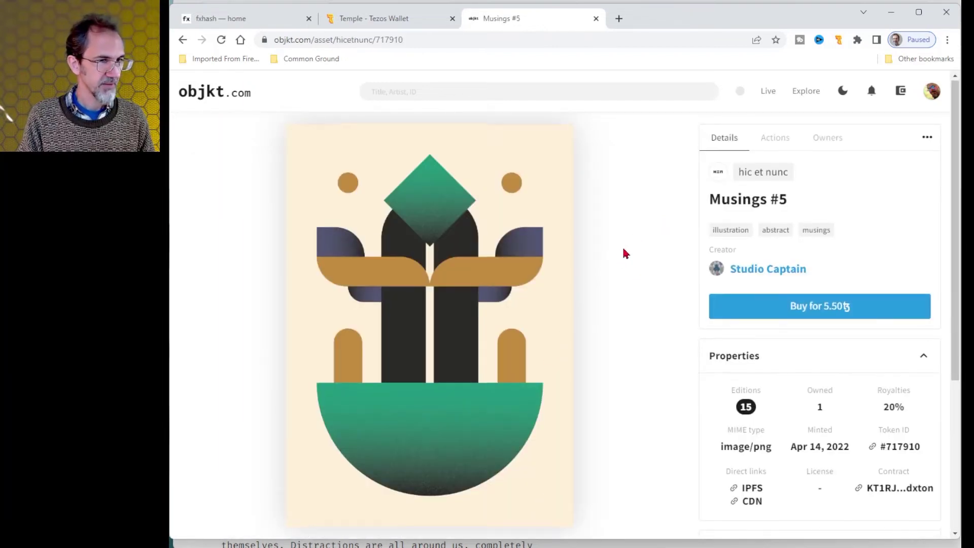
scroll(623, 256, down, 5)
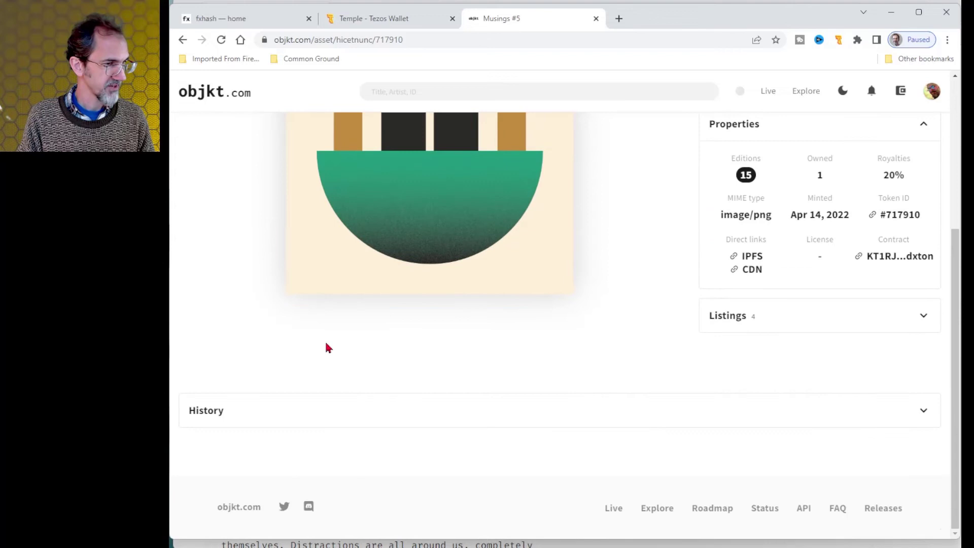
scroll(775, 254, up, 1)
scroll(775, 254, up, 2)
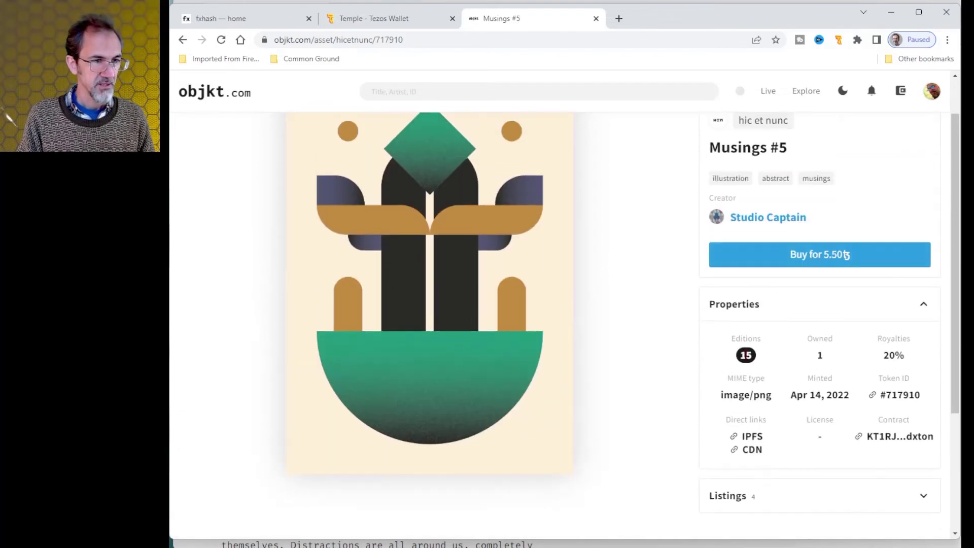
scroll(575, 306, down, 3)
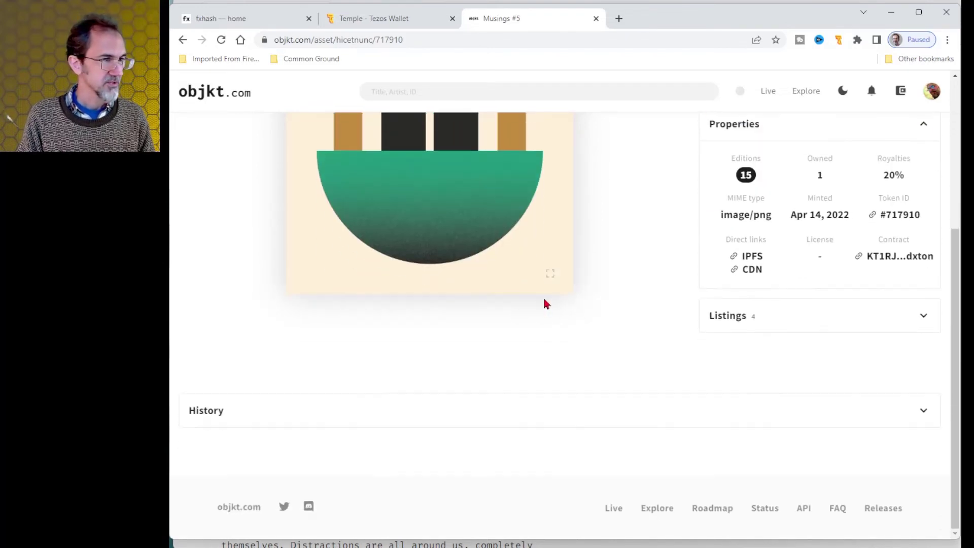
click(223, 412)
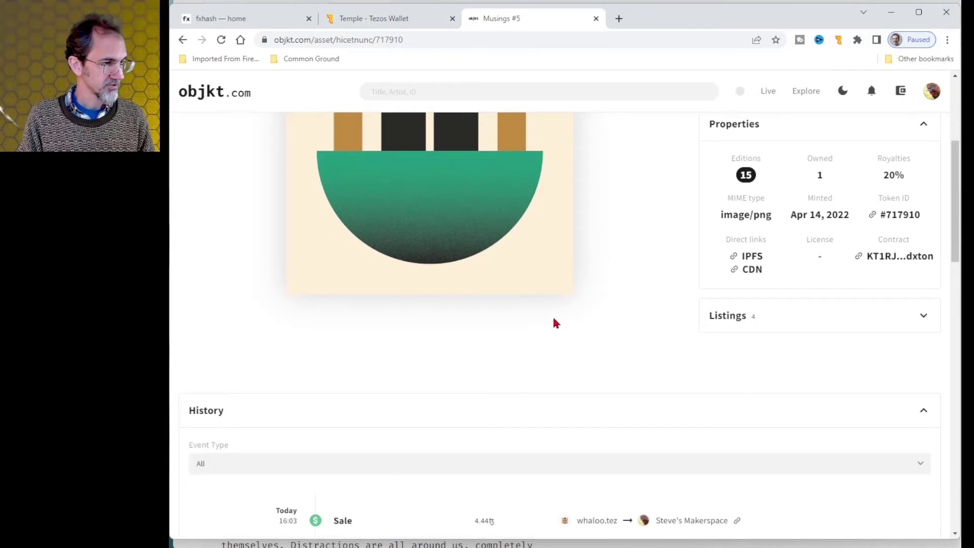
Scroll through the Musings #5 sale entries, led by today's 4.44 tez purchase.
scroll(558, 314, down, 7)
scroll(560, 243, down, 6)
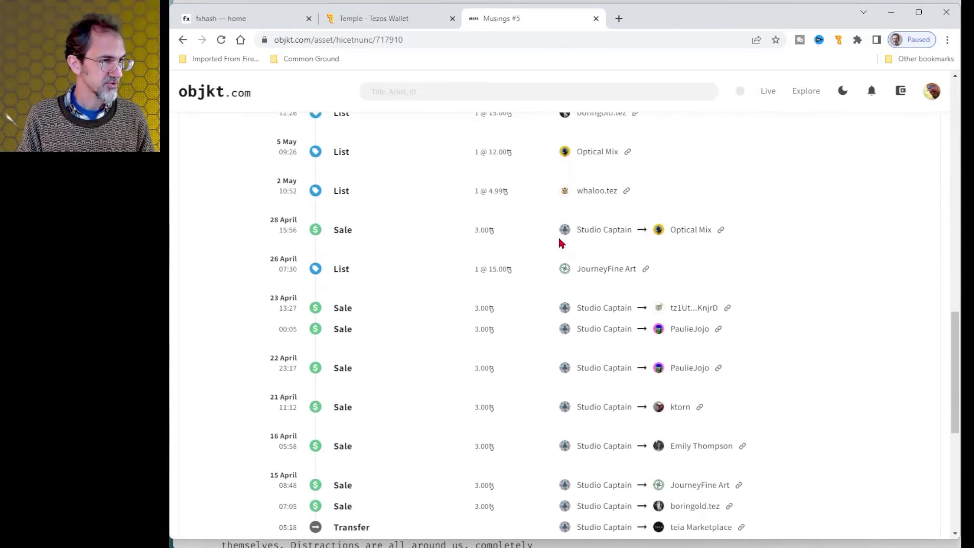
scroll(574, 447, down, 6)
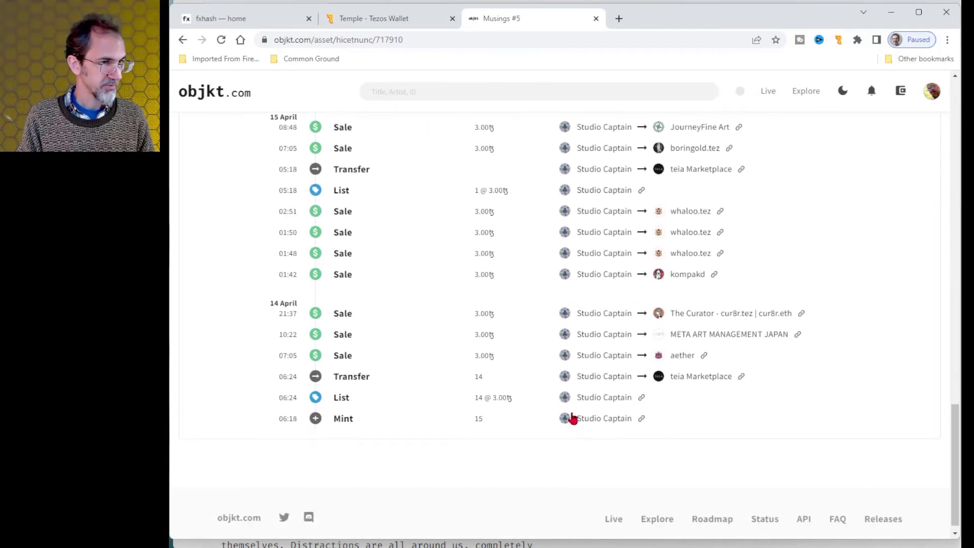
scroll(584, 432, up, 3)
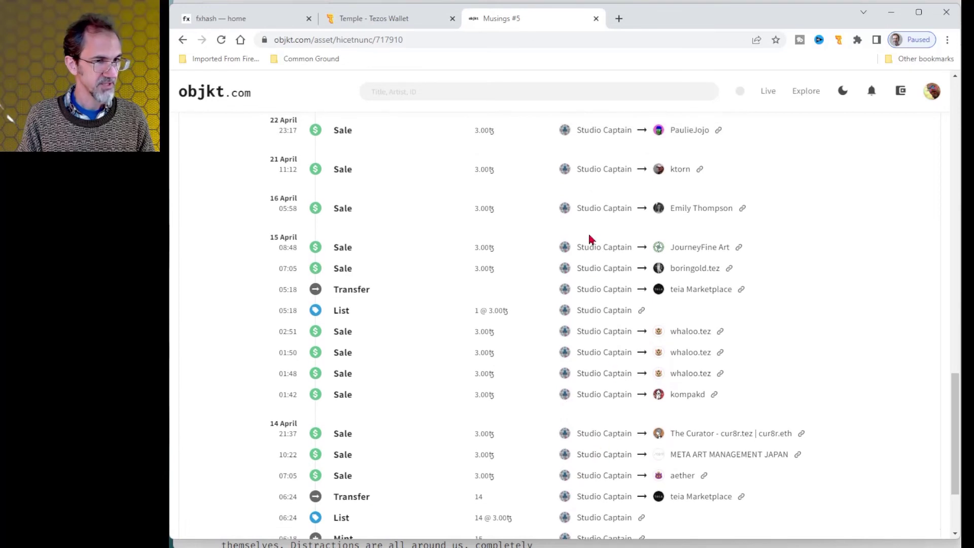
scroll(590, 236, up, 10)
mouse_move(607, 224)
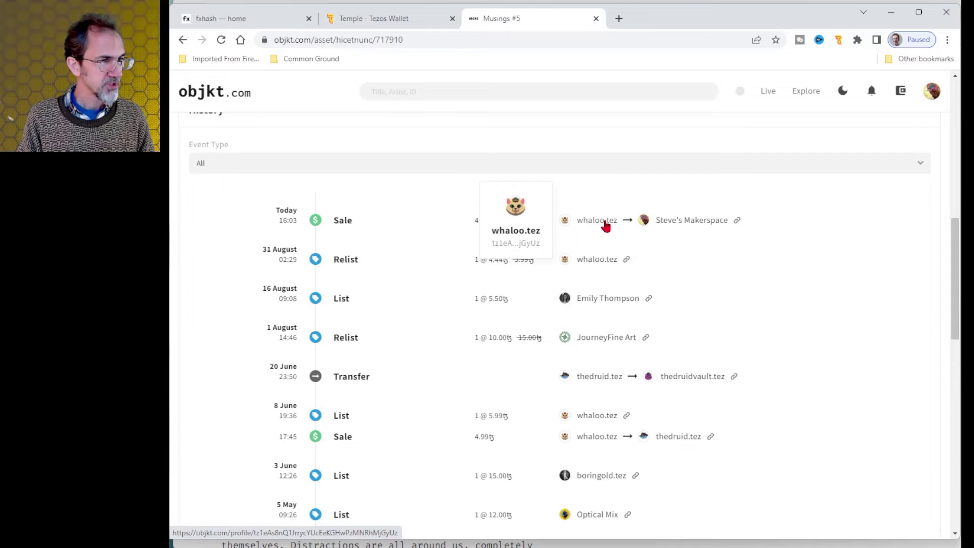
scroll(603, 226, down, 10)
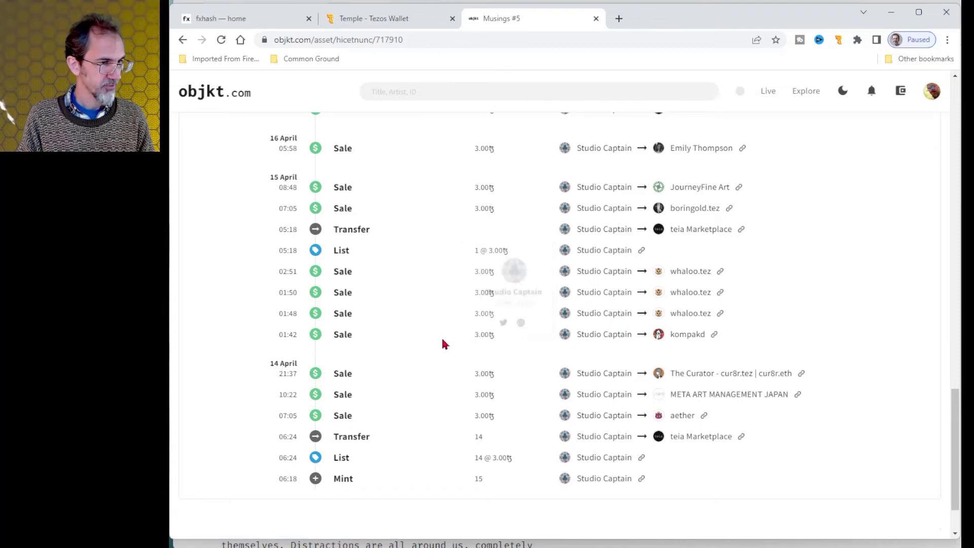
scroll(491, 307, up, 15)
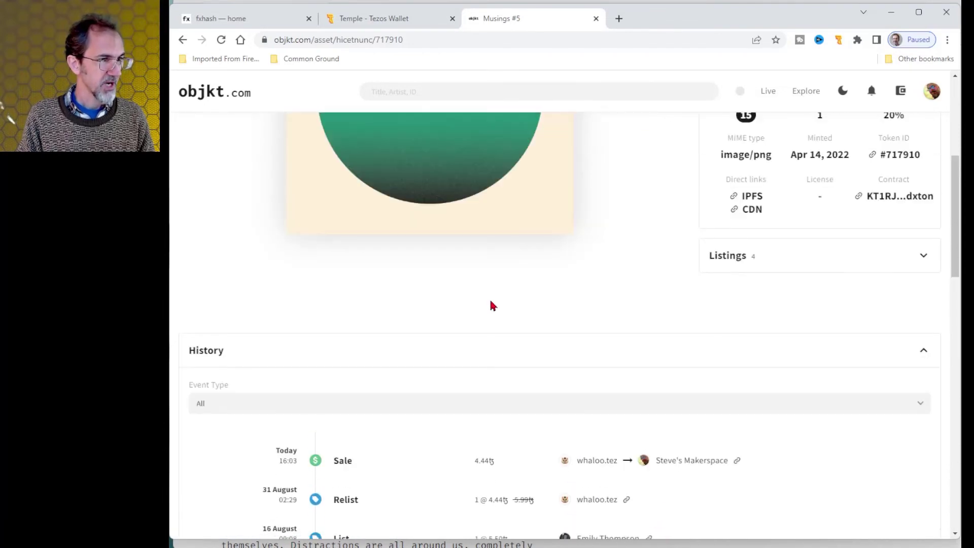
scroll(491, 305, down, 5)
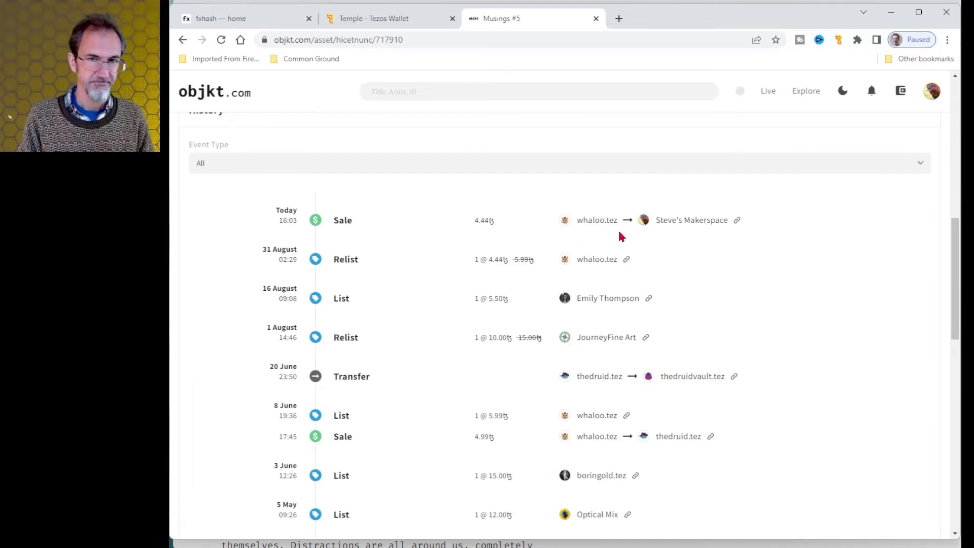
scroll(622, 237, up, 5)
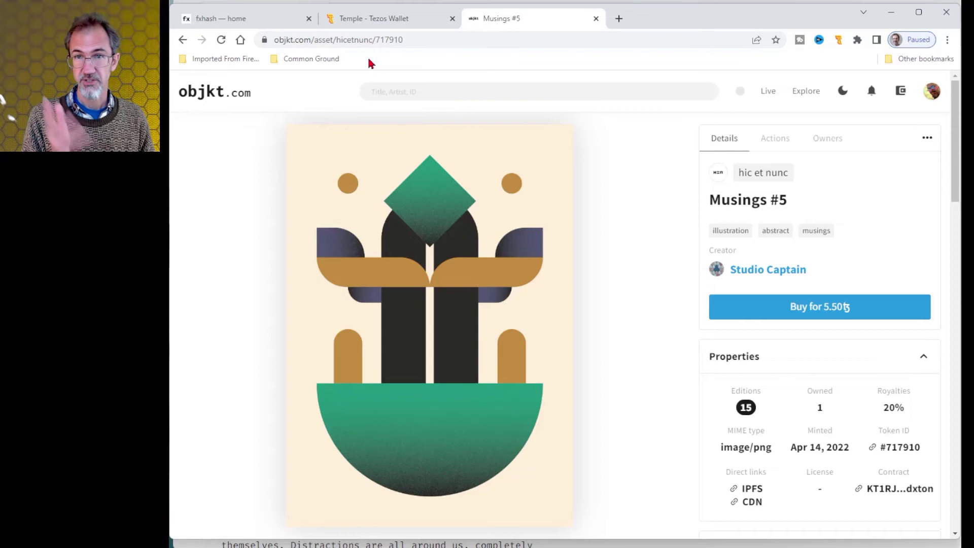
Generate a new random variation of the Modern & Mundane artwork on fxhash.
click(245, 19)
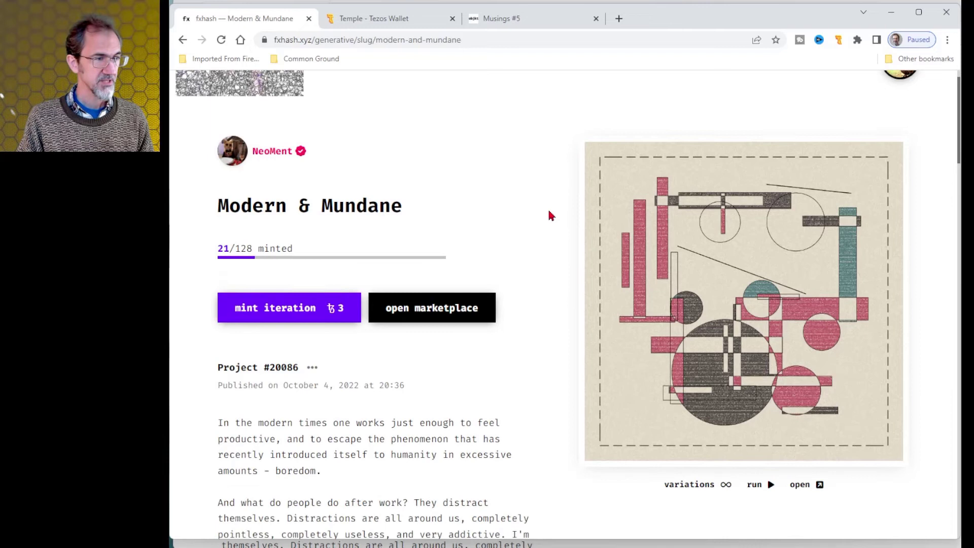
scroll(549, 215, down, 1)
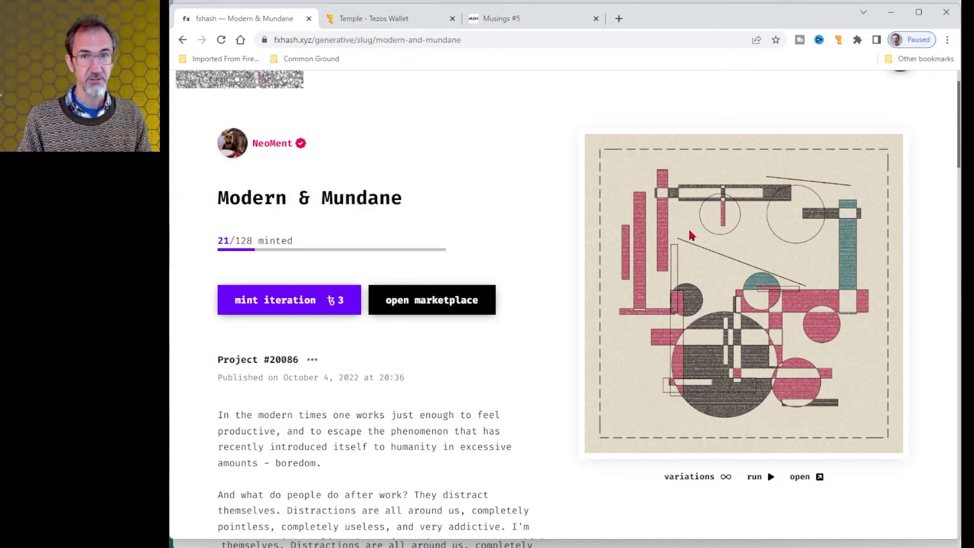
click(692, 481)
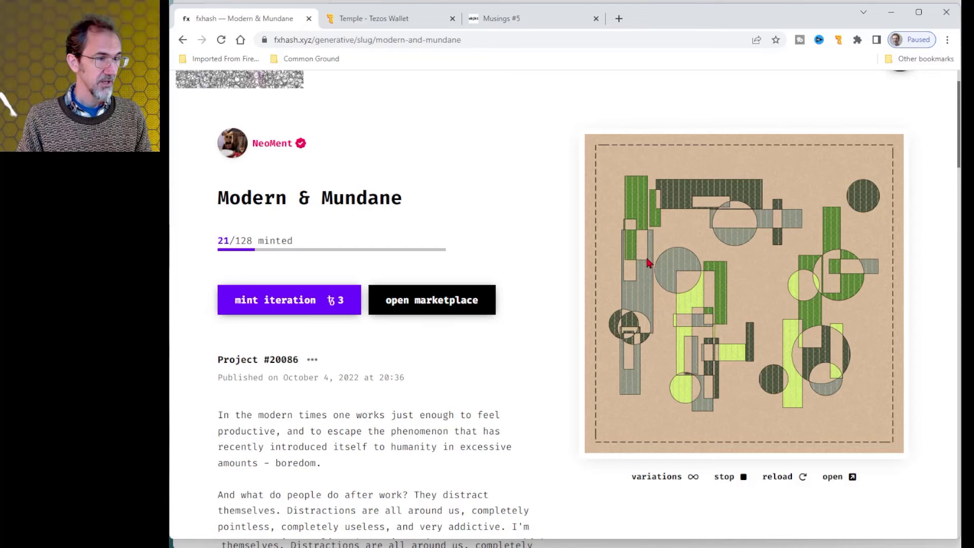
Scroll through the Modern & Mundane project page, showing 21/128 minted at 3 tez.
scroll(548, 257, down, 14)
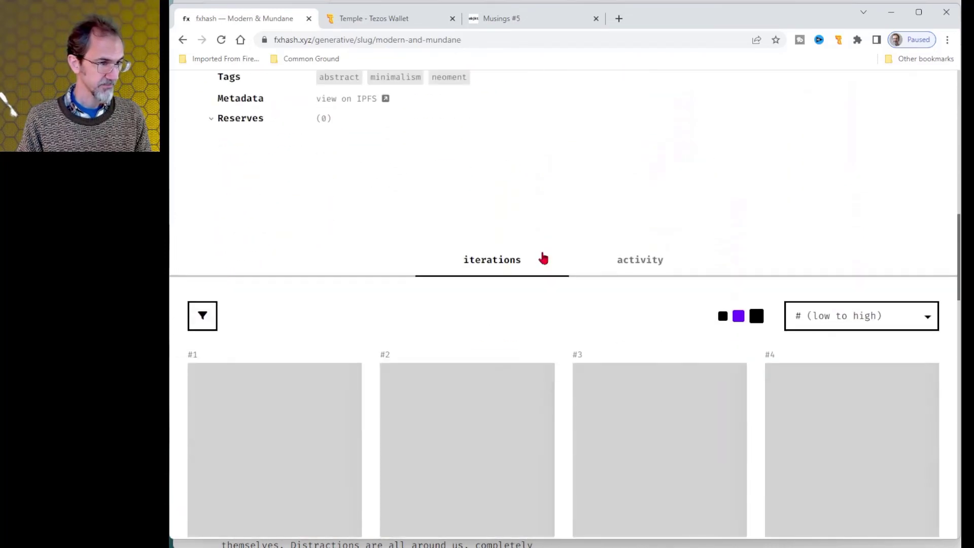
scroll(540, 228, down, 2)
scroll(535, 200, down, 1)
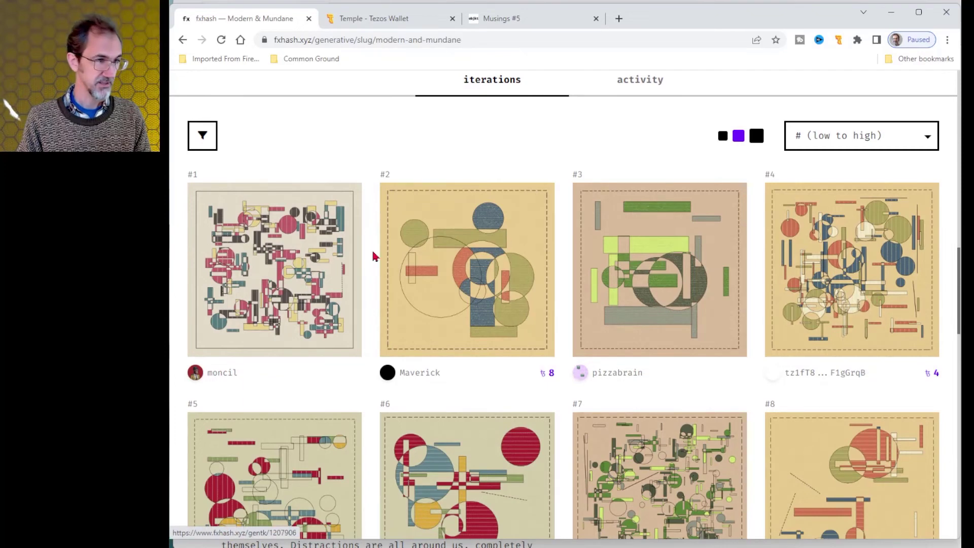
scroll(327, 227, down, 1)
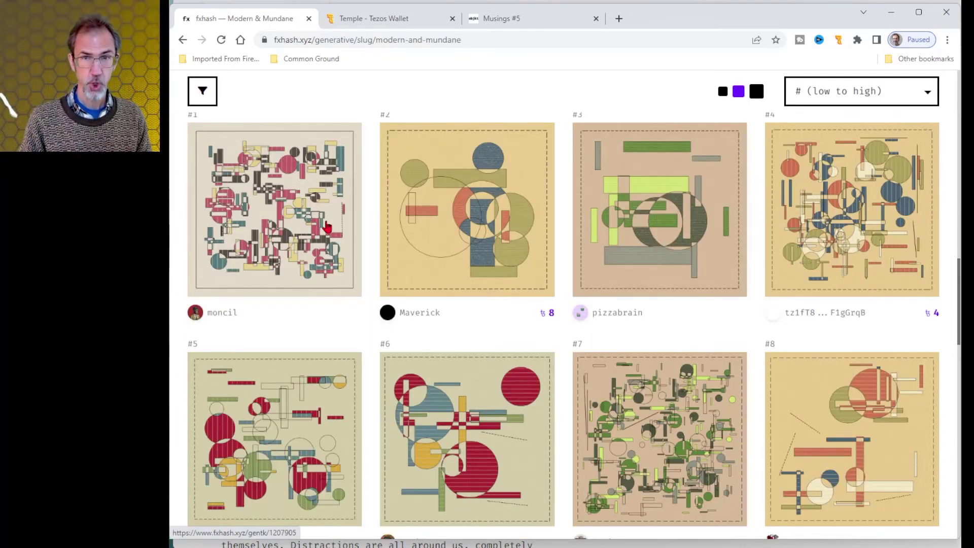
scroll(327, 227, up, 10)
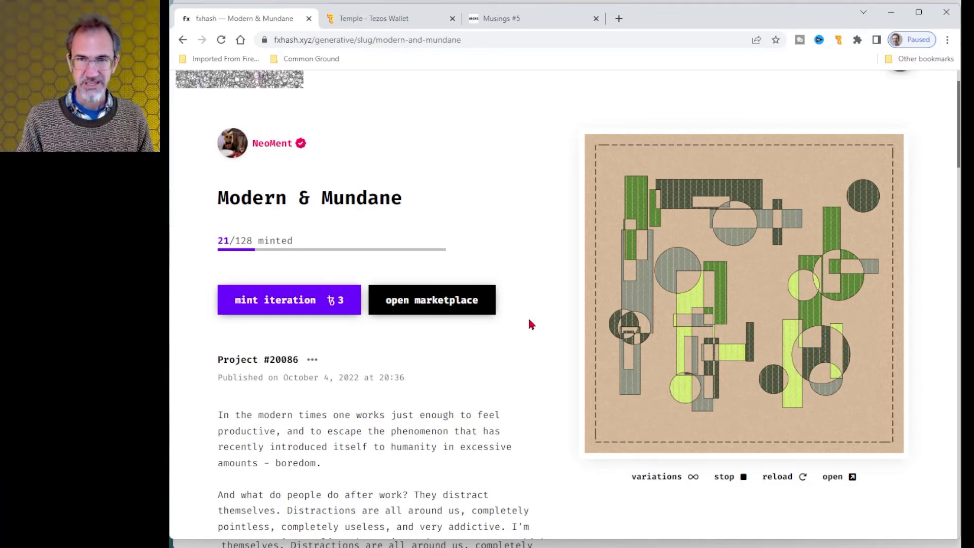
Mint a Modern & Mundane iteration for 3 tez, approve it in Temple Wallet, and reveal it.
click(287, 303)
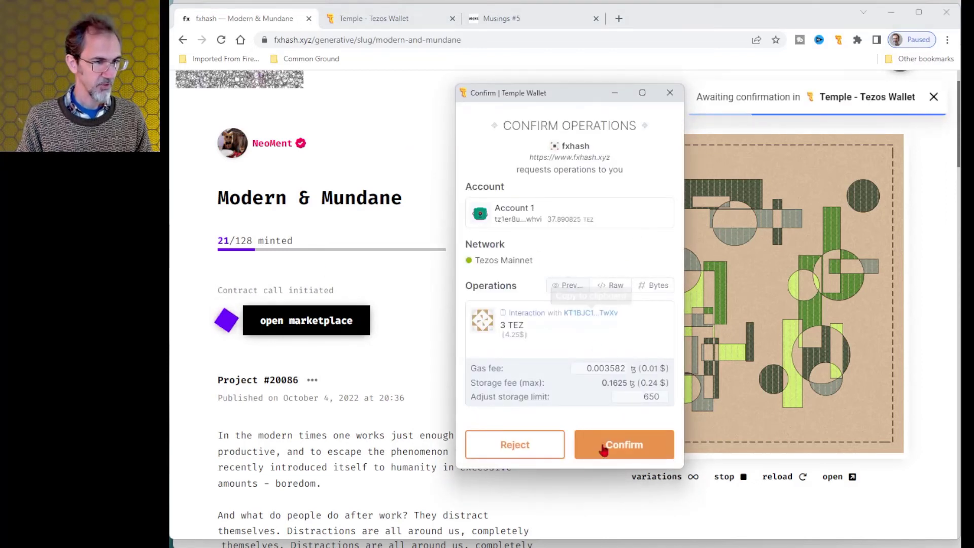
click(628, 451)
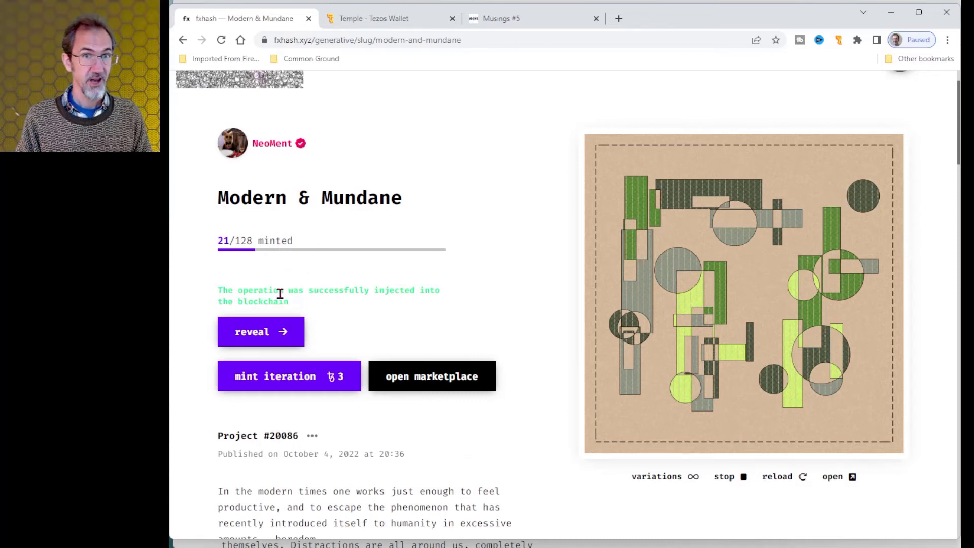
click(252, 335)
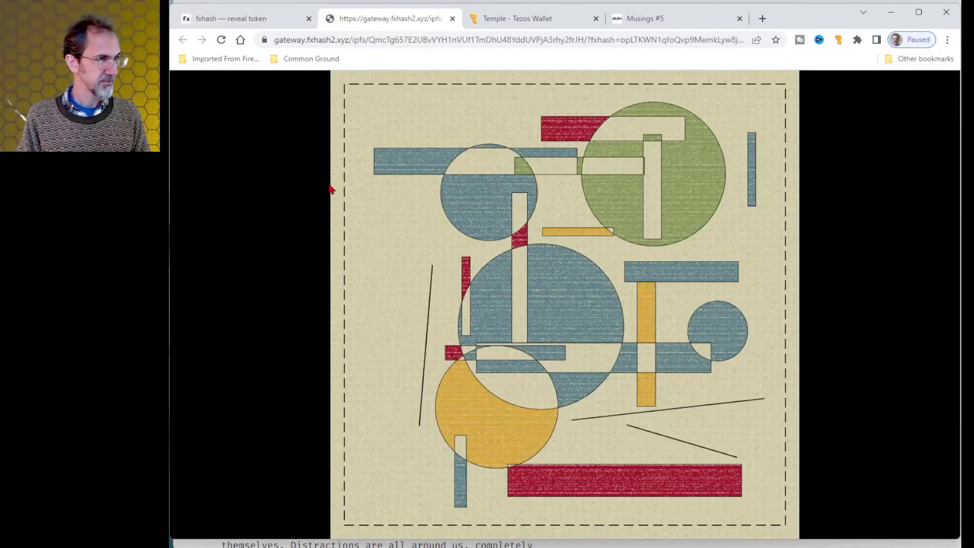
Return to the fxhash project tab and scroll down the page.
click(249, 20)
scroll(369, 229, down, 2)
scroll(369, 229, down, 3)
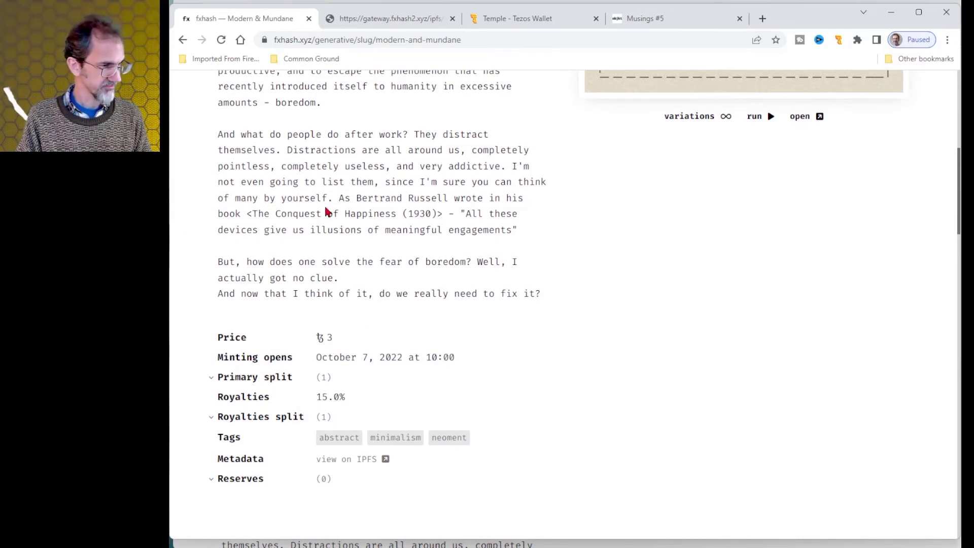
Go back to the WAR project page and scroll through it.
key(alt+Left)
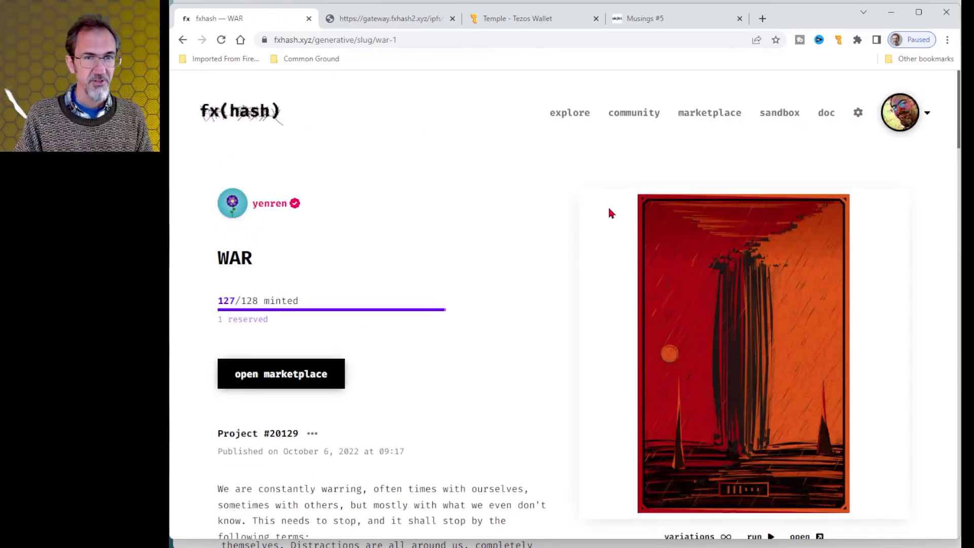
scroll(458, 206, down, 10)
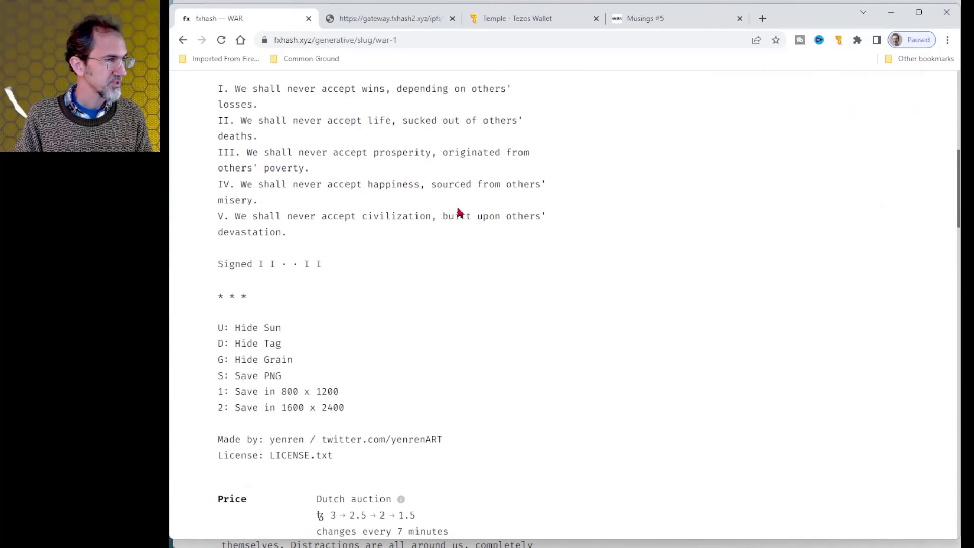
scroll(369, 232, down, 2)
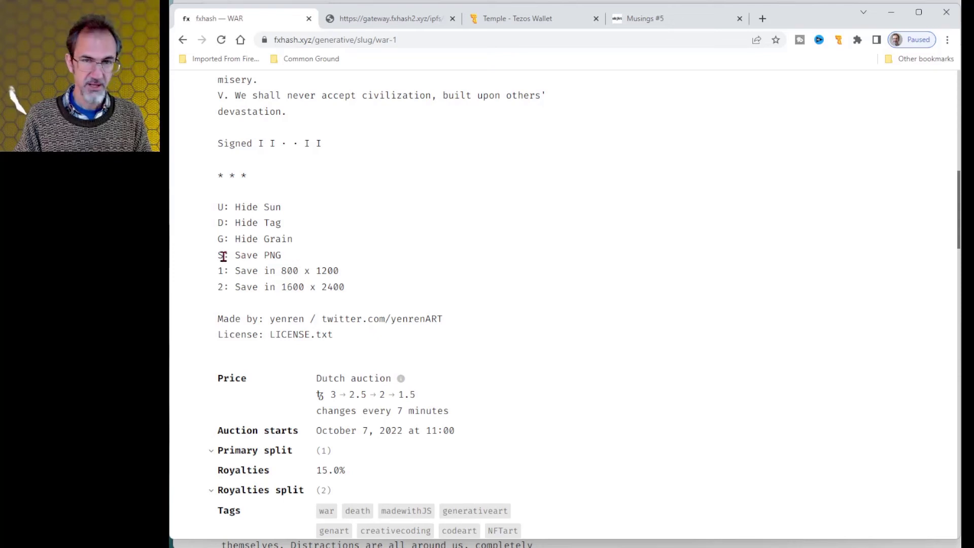
scroll(325, 274, up, 7)
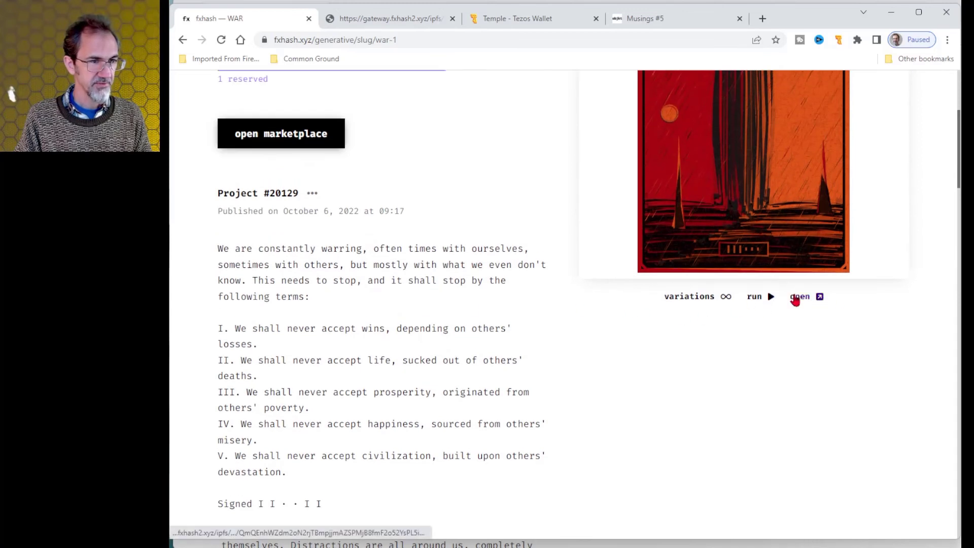
Save the full-size WAR artwork as WAR-by-yenren.png and return to the WAR page.
click(796, 300)
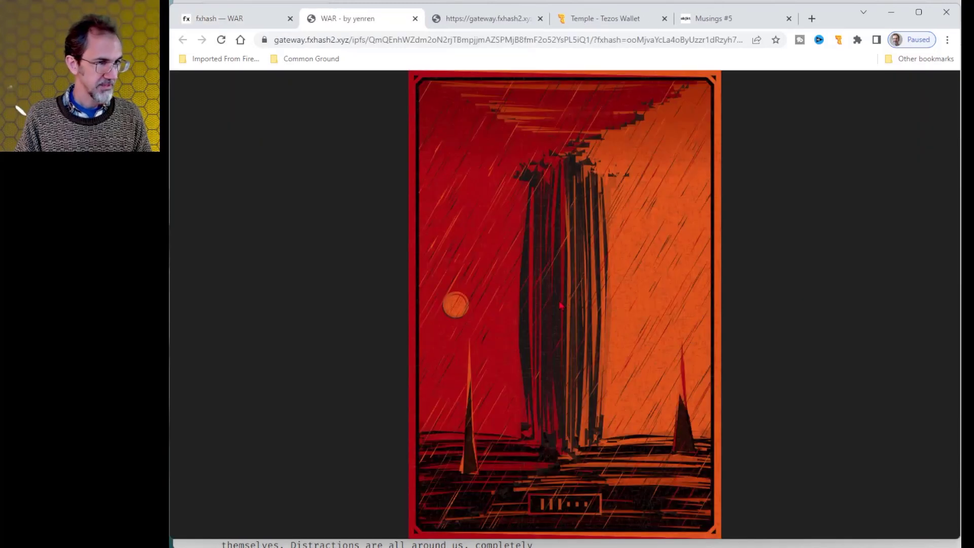
key(s)
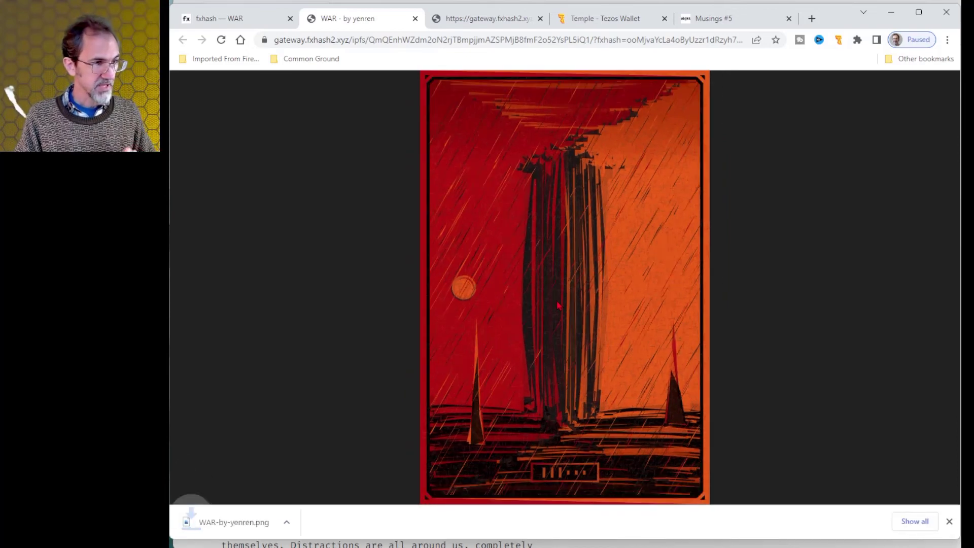
key(ctrl+shift+Tab)
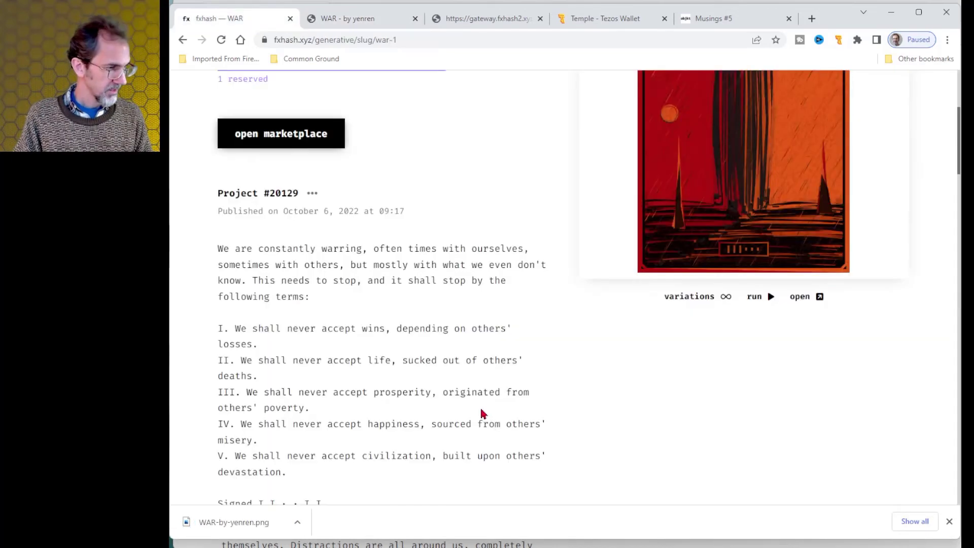
scroll(395, 371, down, 6)
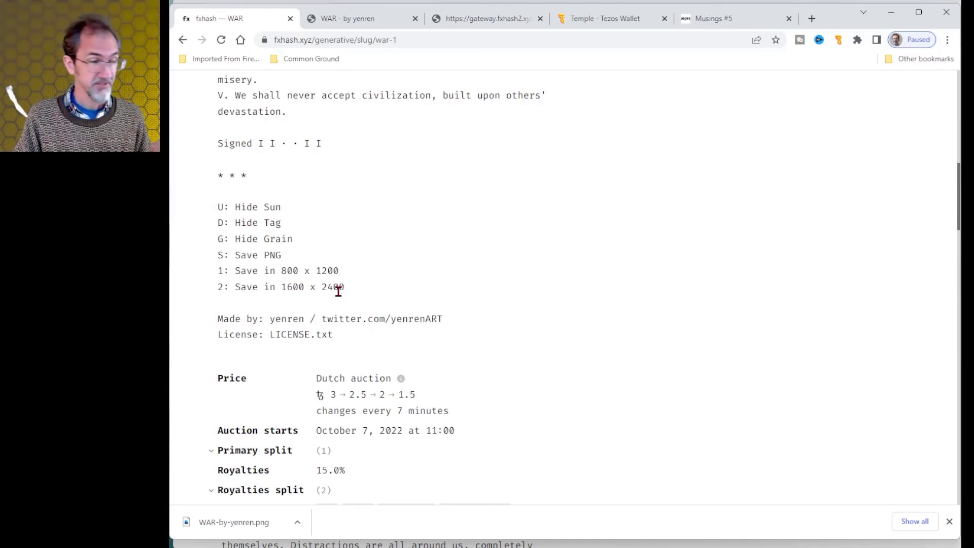
scroll(456, 299, up, 15)
scroll(498, 306, down, 15)
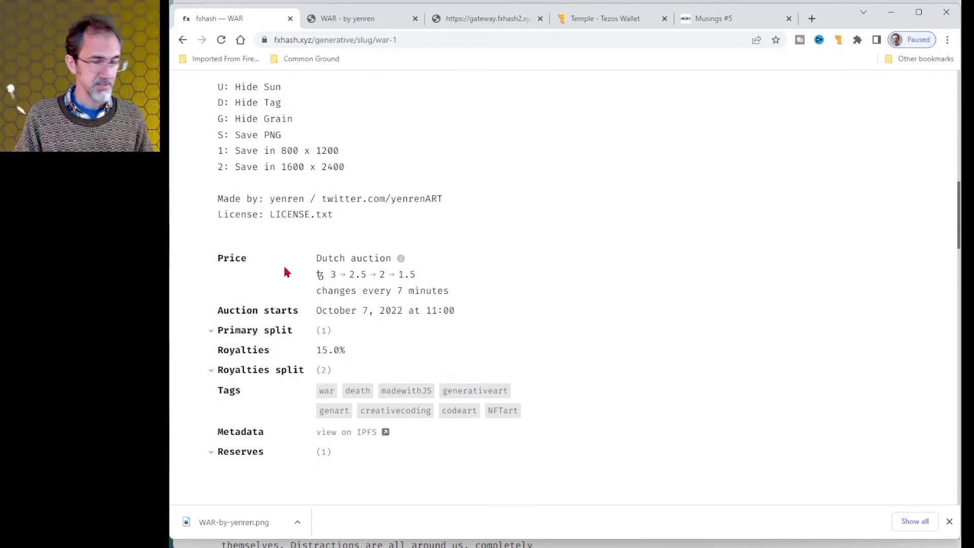
scroll(459, 231, down, 1)
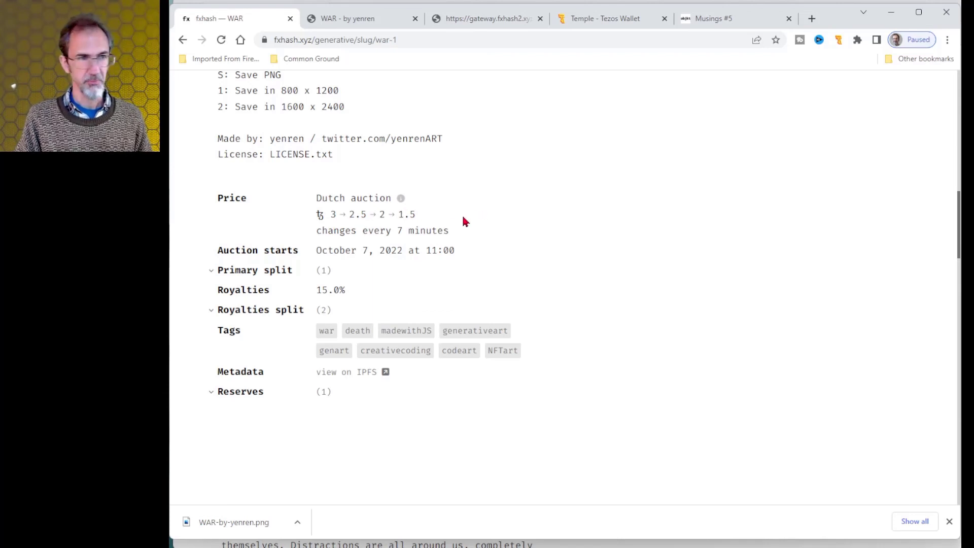
scroll(222, 193, up, 10)
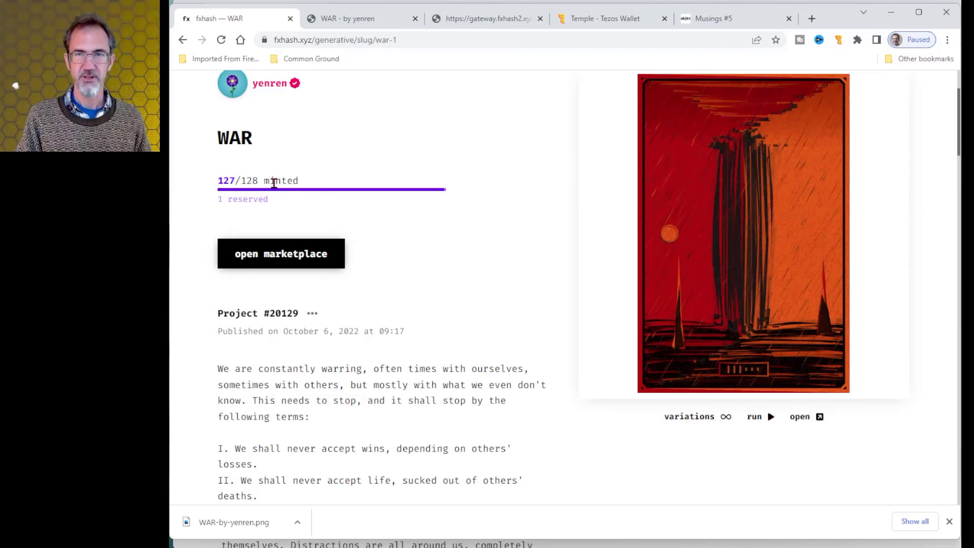
scroll(274, 183, down, 10)
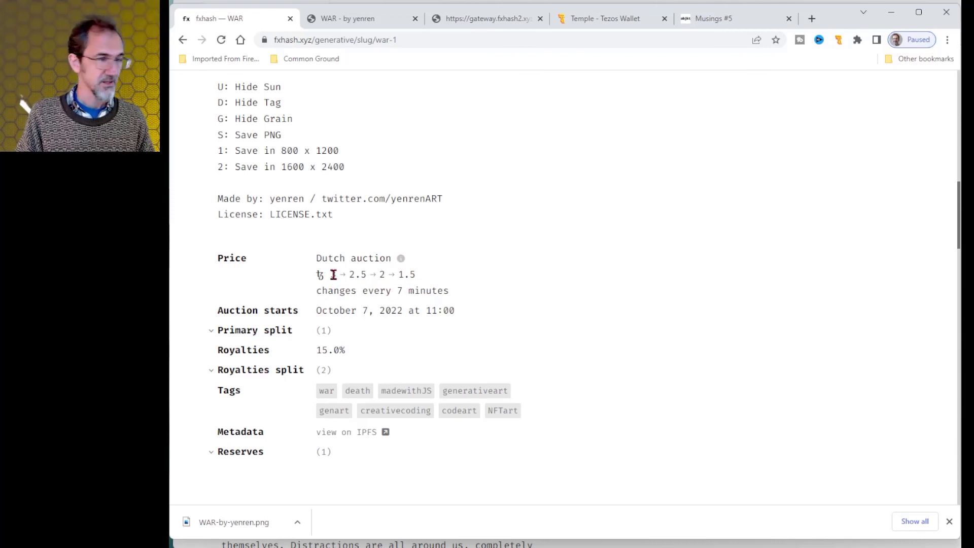
scroll(460, 267, up, 15)
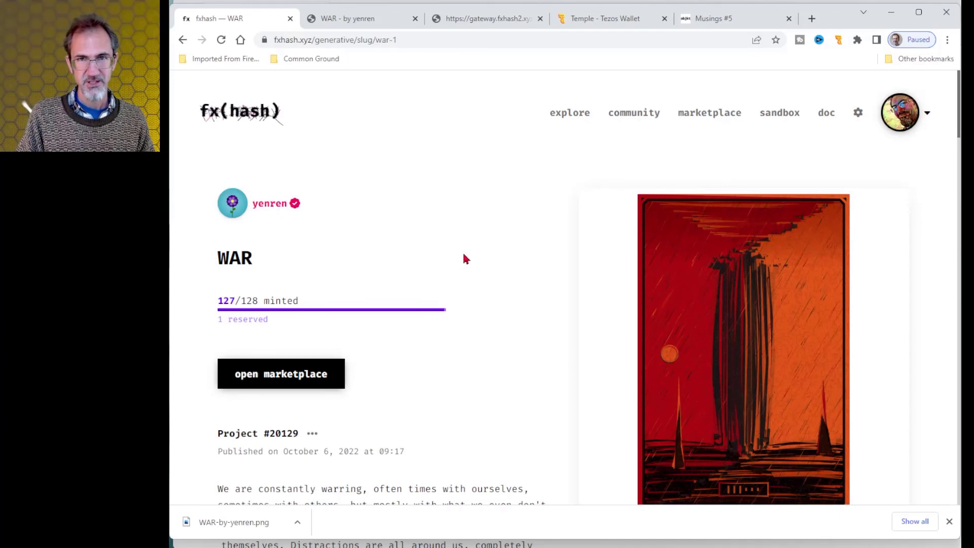
Open the Dragons #122 token from the fxhash marketplace, listed at 3800 tez.
click(732, 122)
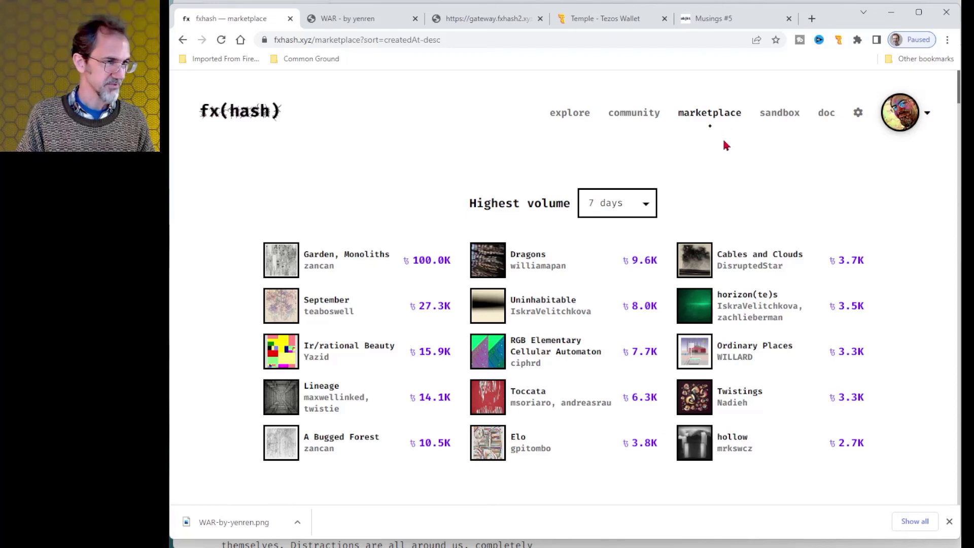
key(alt+Left)
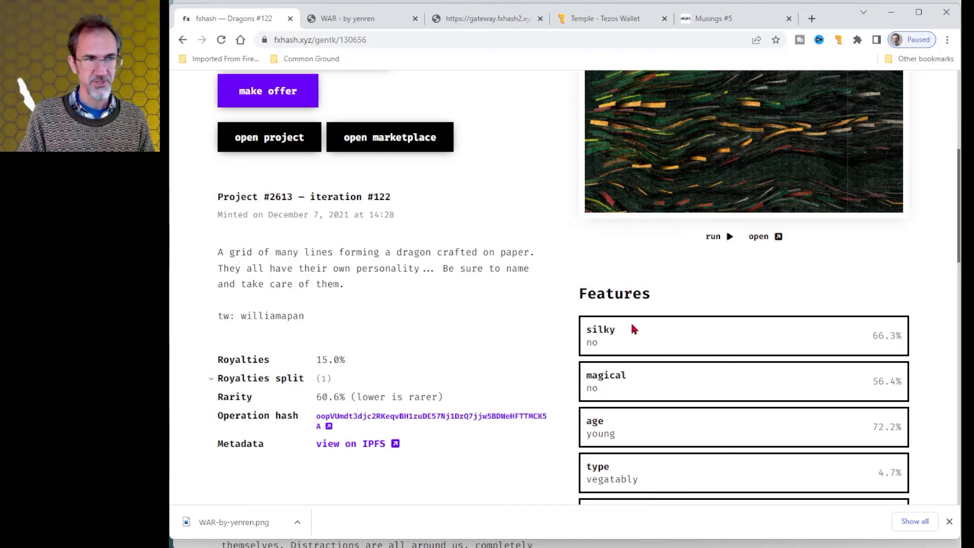
scroll(627, 334, up, 3)
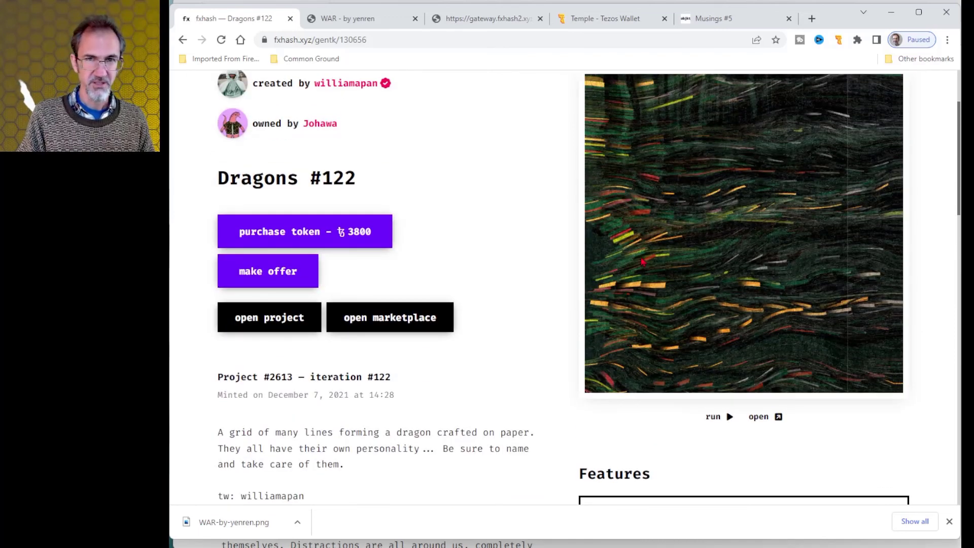
scroll(573, 418, down, 5)
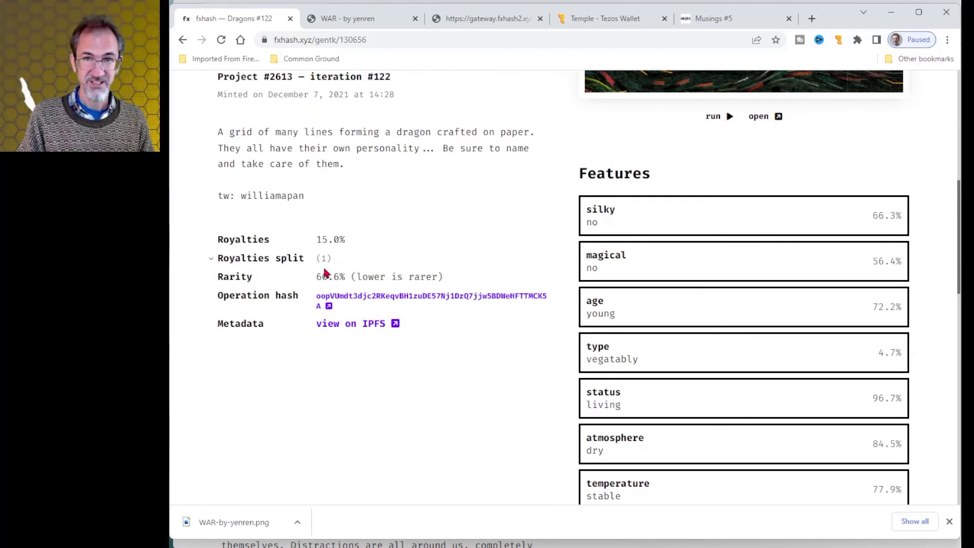
Open 'collection' from the avatar menu and scroll through the owned gentks, including Modern & Mundane #22.
scroll(495, 374, up, 7)
click(928, 116)
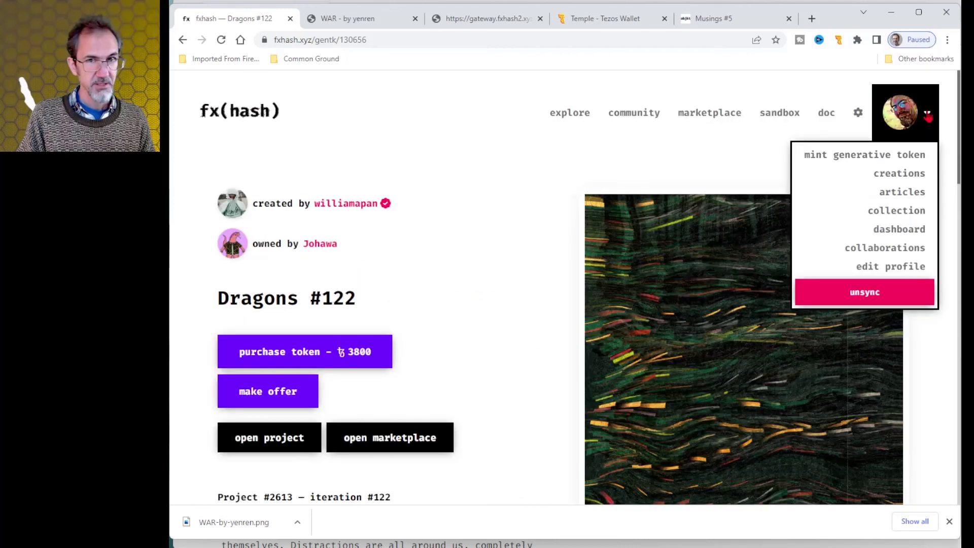
click(904, 212)
scroll(668, 218, down, 7)
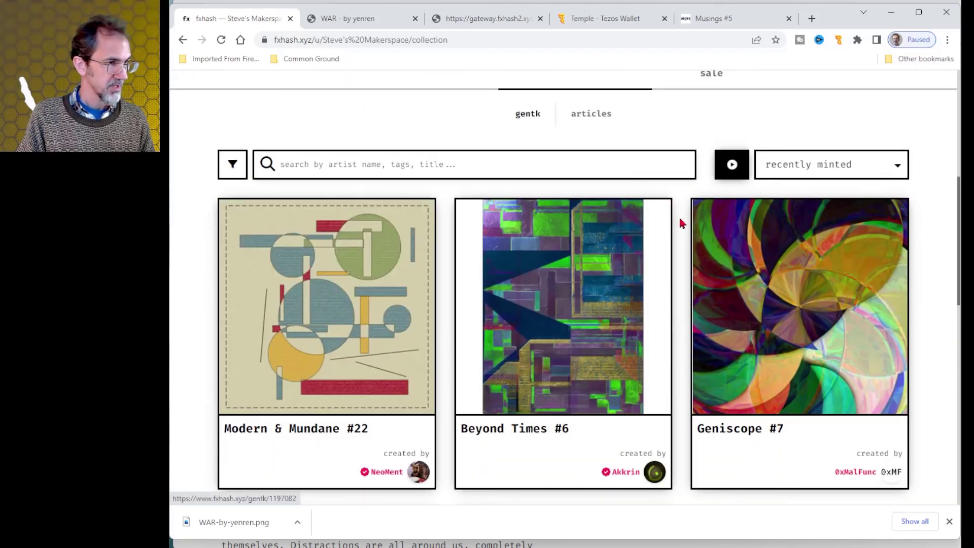
scroll(690, 222, down, 4)
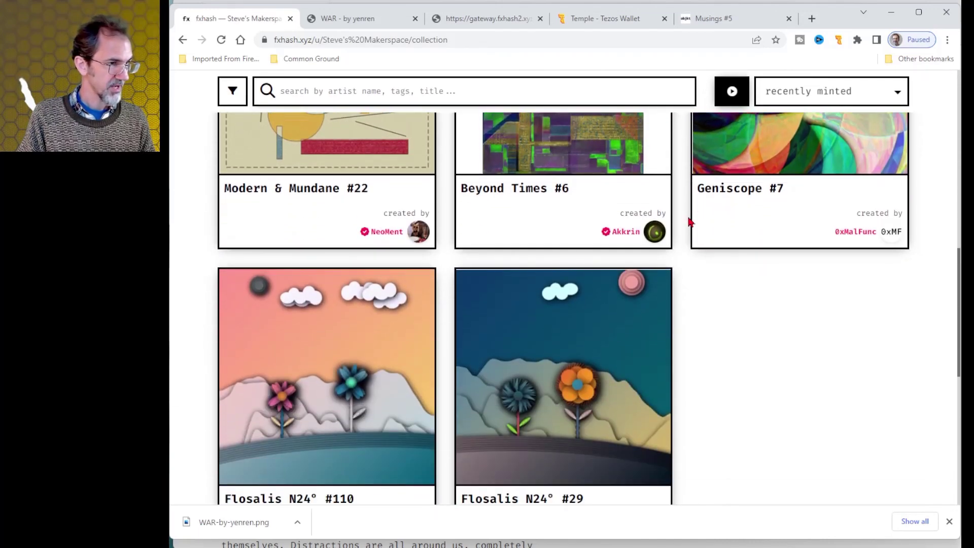